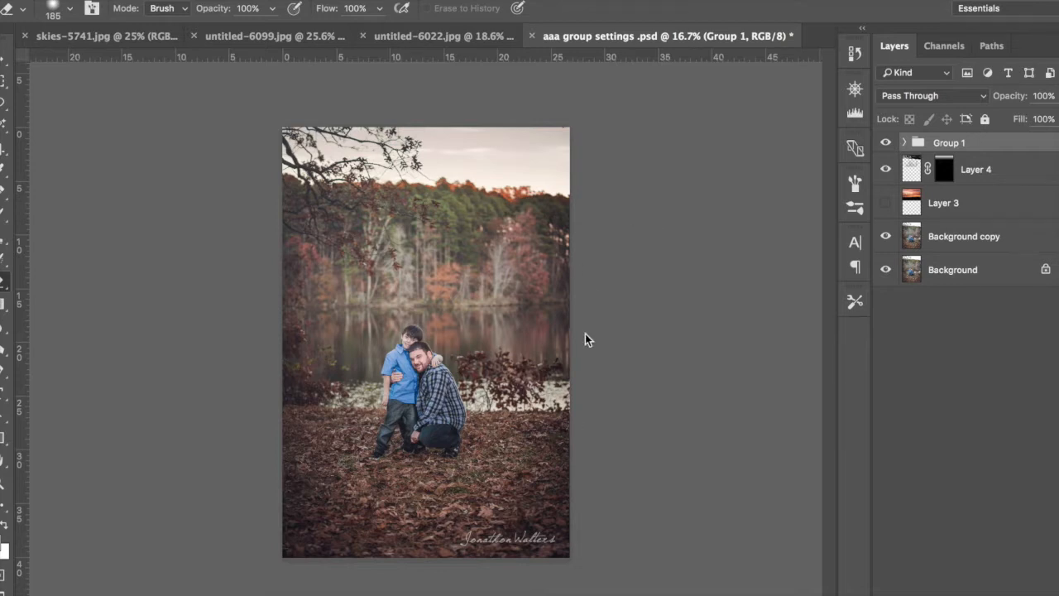
# Step: Delete the two existing sky layers, Layer 4 and Layer 3, and hide Group 1
pyautogui.click(884, 178)
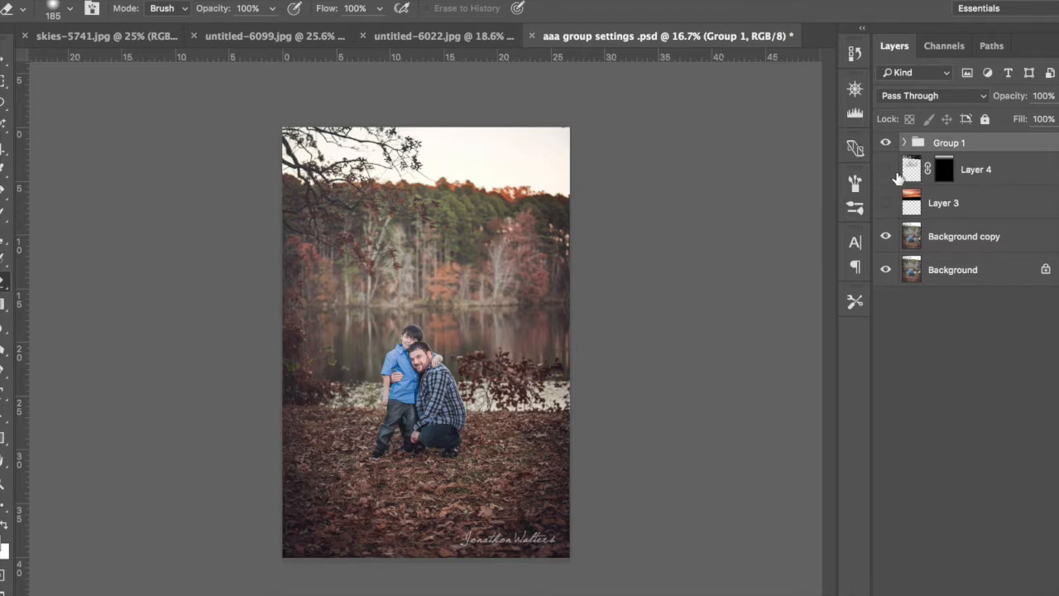
pyautogui.click(891, 175)
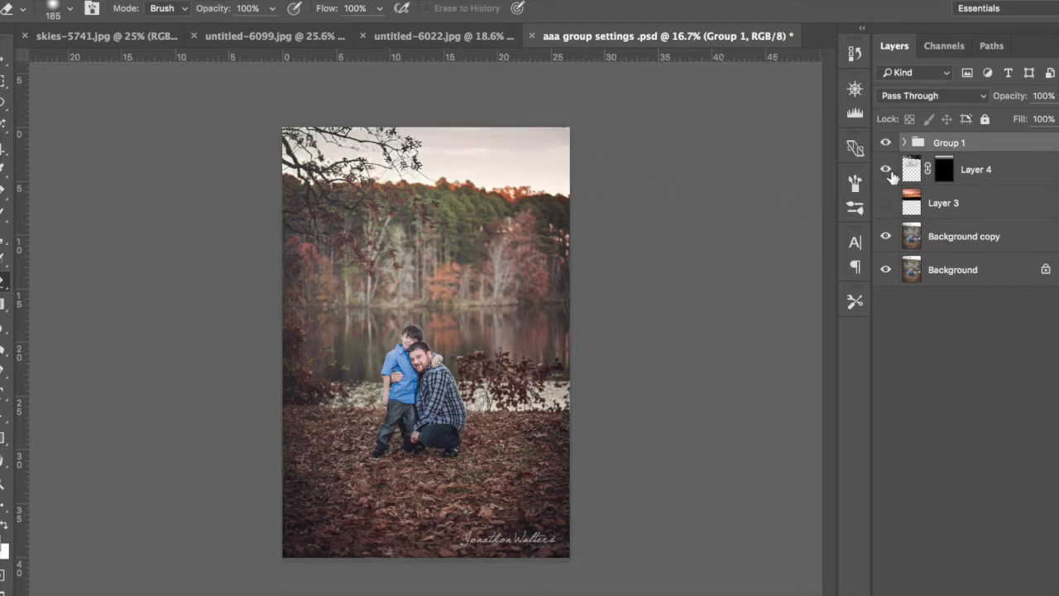
pyautogui.click(890, 175)
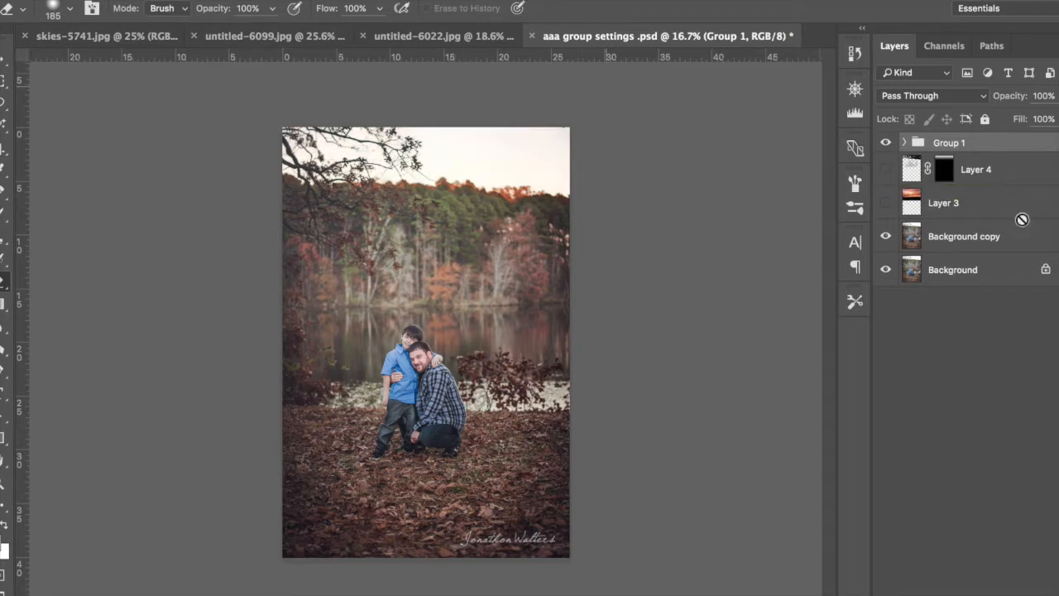
pyautogui.click(1022, 175)
pyautogui.press('Delete')
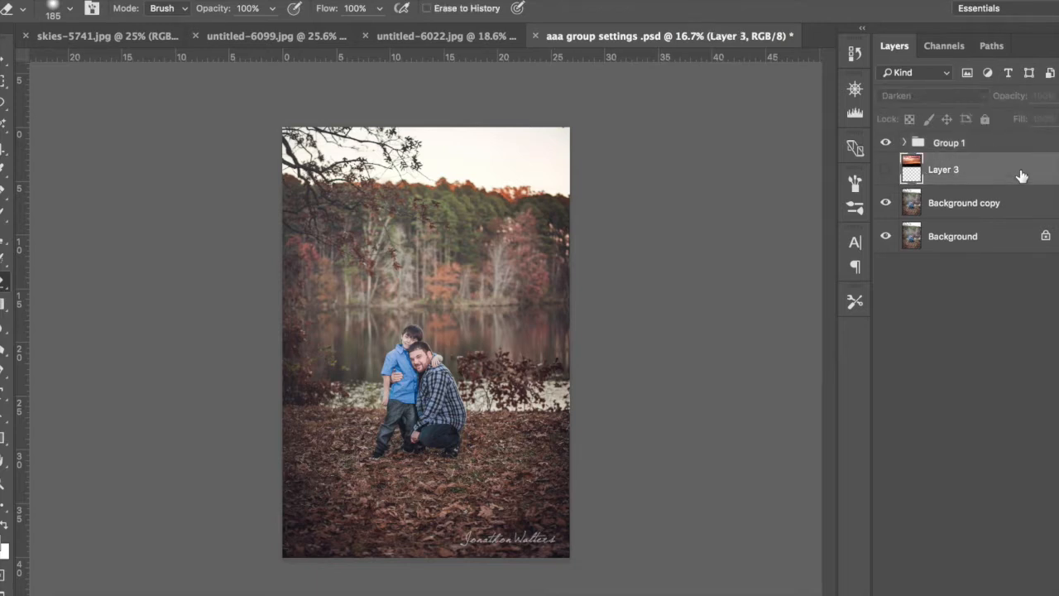
pyautogui.press('Delete')
pyautogui.click(887, 143)
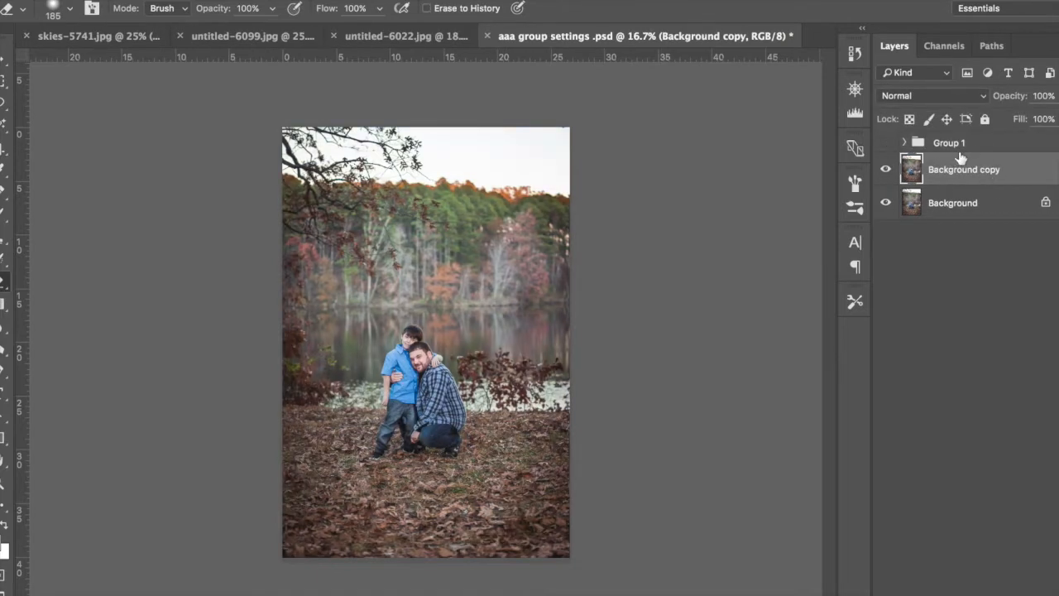
# Step: Copy the cloudy sky photo from skies-5741.jpg into the aaa group settings .psd document as a new layer
pyautogui.click(108, 34)
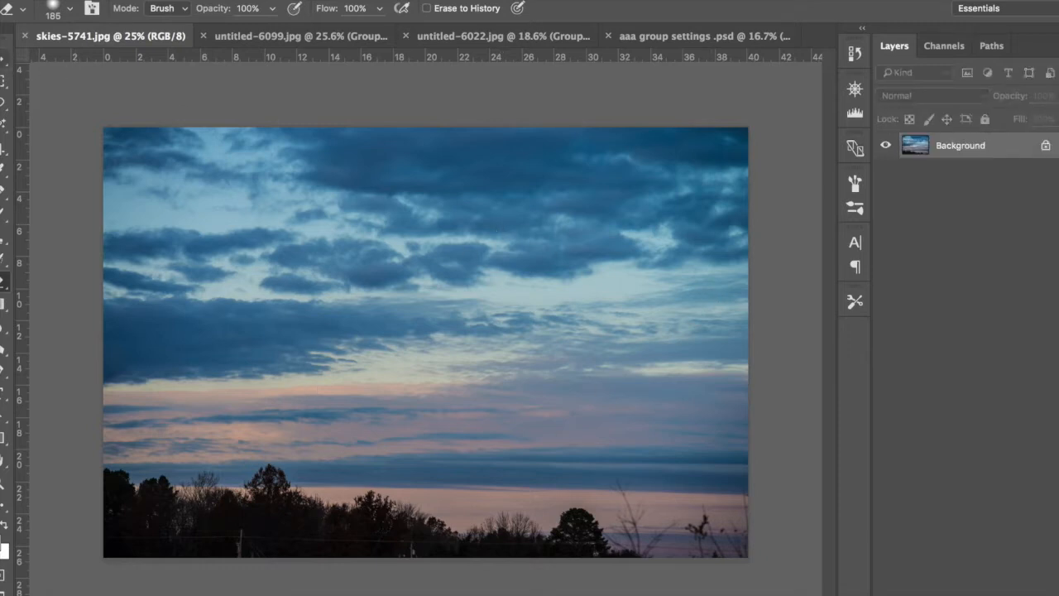
pyautogui.click(4, 59)
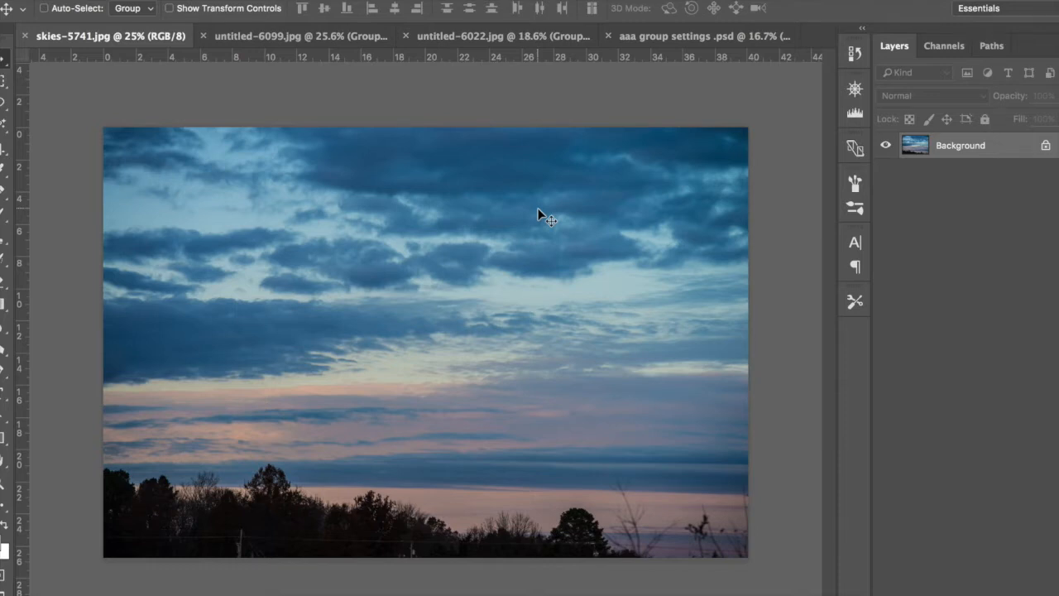
pyautogui.moveTo(526, 261); pyautogui.dragTo(451, 240)
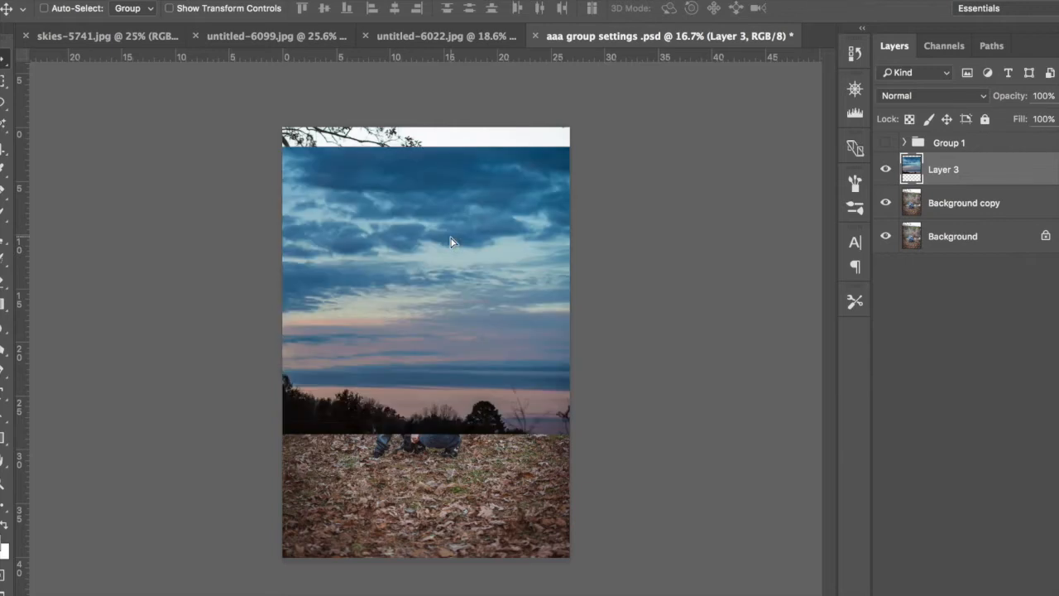
# Step: Move the sky layer up over the portrait's sky and scale it down to the width of the photo
pyautogui.moveTo(556, 193); pyautogui.dragTo(447, 245)
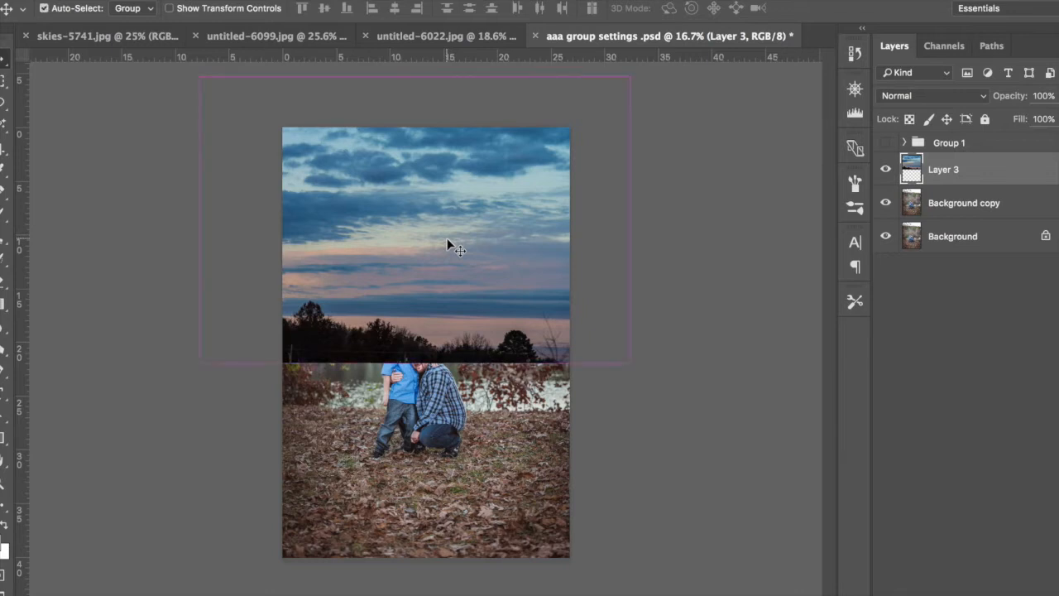
pyautogui.hotkey('ctrl', 't')
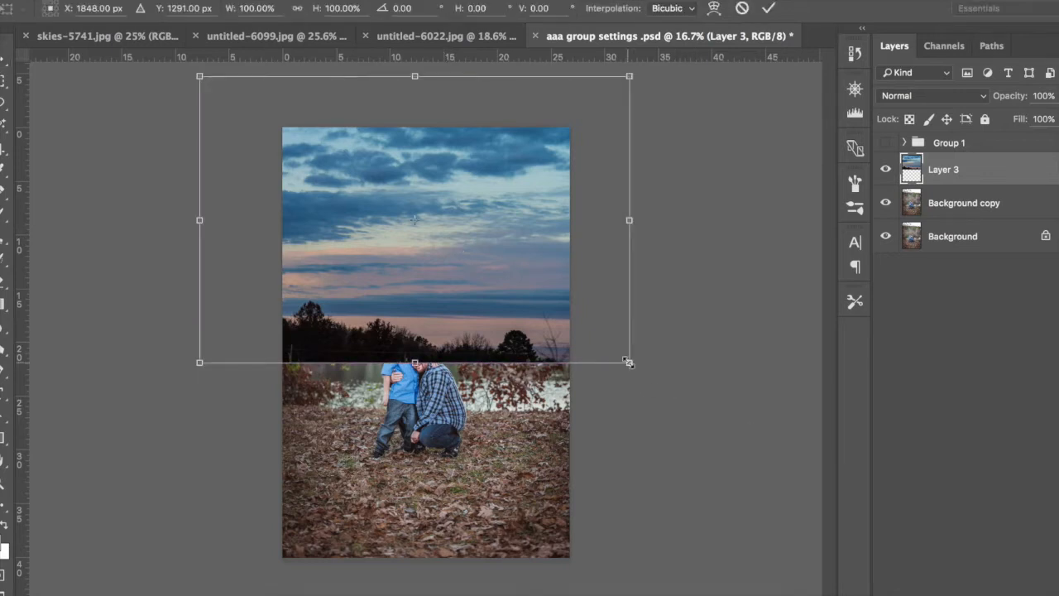
pyautogui.moveTo(628, 362); pyautogui.dragTo(569, 293)
pyautogui.moveTo(201, 77); pyautogui.dragTo(282, 127)
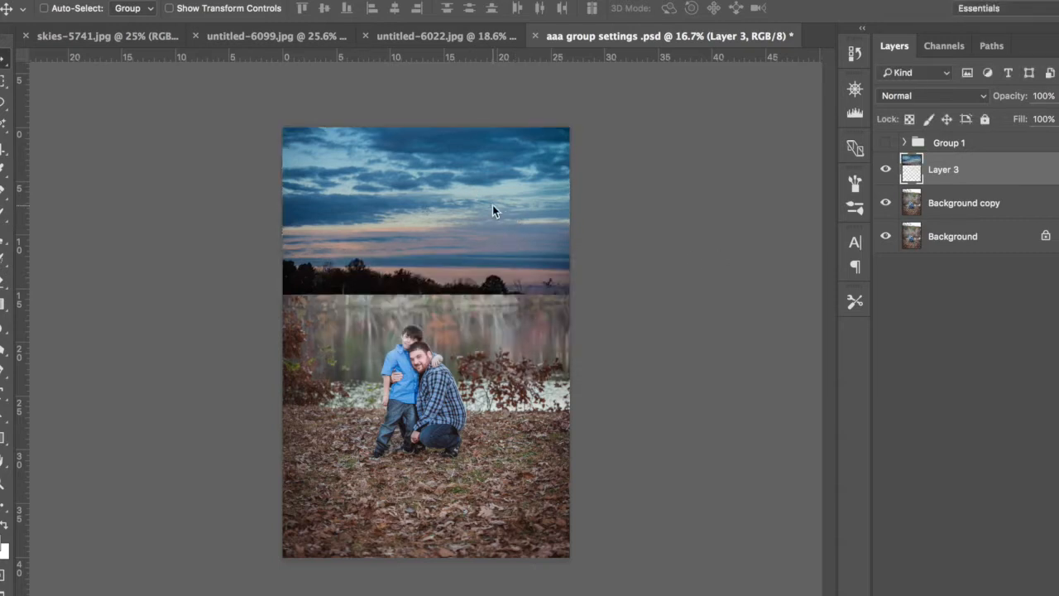
# Step: Reposition the sky layer so its dark treeline overlaps the forest and it spans the photo's full width
pyautogui.moveTo(492, 205); pyautogui.dragTo(493, 298)
pyautogui.moveTo(497, 174)
pyautogui.mouseDown()
pyautogui.moveTo(502, 149)
pyautogui.moveTo(485, 161)
pyautogui.moveTo(501, 159)
pyautogui.mouseUp()
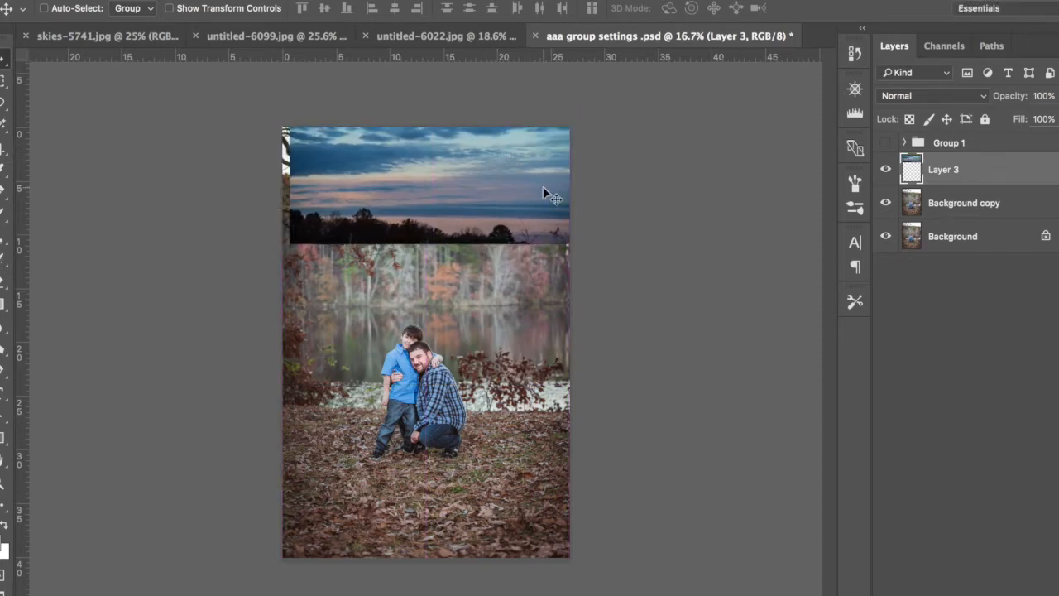
pyautogui.moveTo(532, 193); pyautogui.dragTo(561, 192)
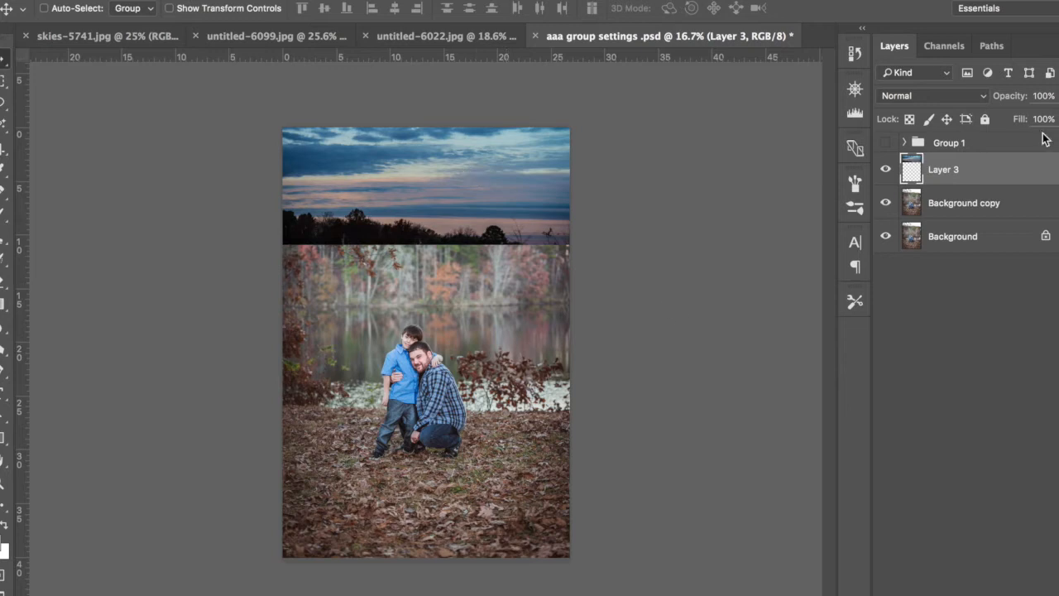
# Step: Compare the photo with Layer 3 hidden and shown, try it at 29% opacity, and restore it to 100%
pyautogui.click(886, 170)
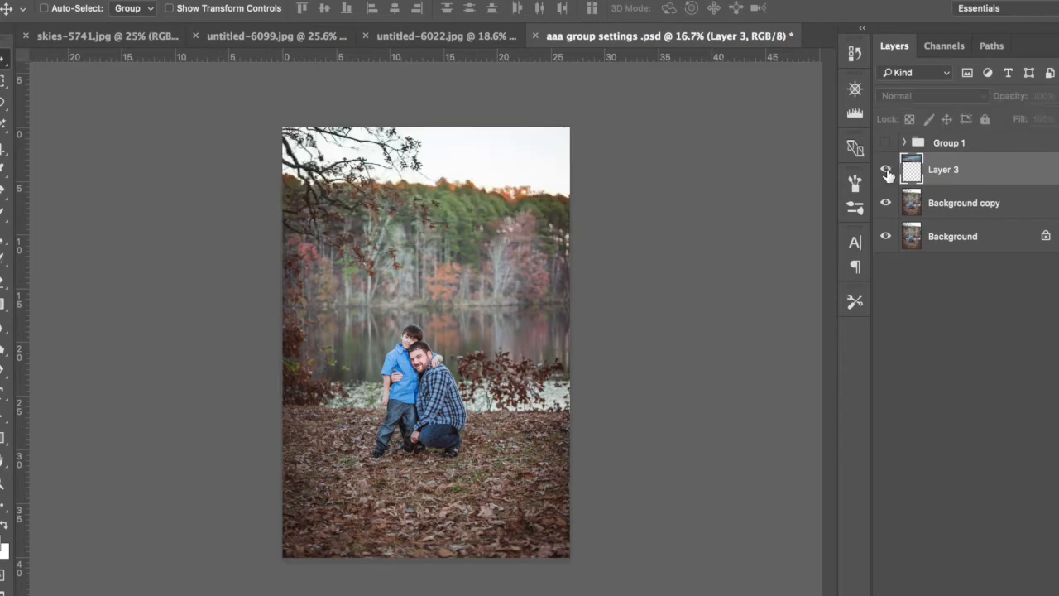
pyautogui.click(886, 170)
pyautogui.moveTo(1017, 103); pyautogui.dragTo(948, 100)
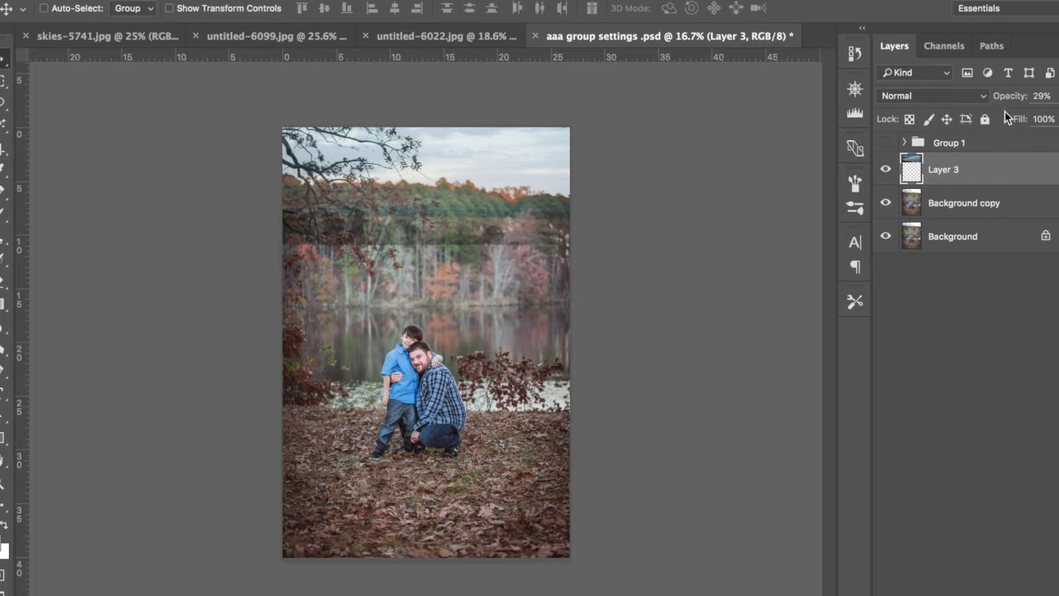
pyautogui.moveTo(1015, 99); pyautogui.dragTo(1058, 99)
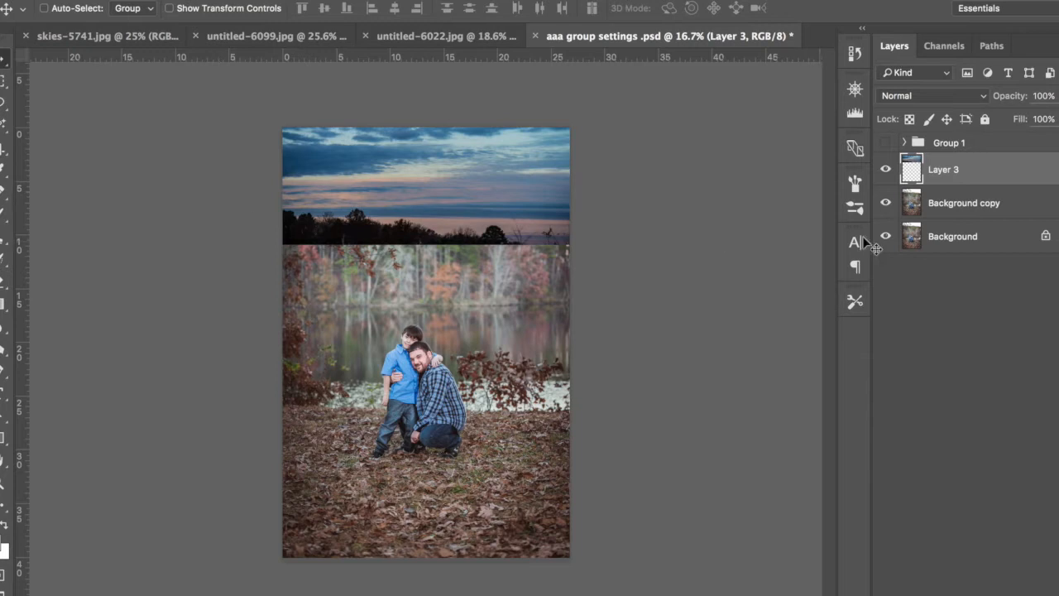
# Step: Hide Layer 3 and replace the Background copy layer with a fresh duplicate of the Background layer
pyautogui.click(888, 170)
pyautogui.click(963, 215)
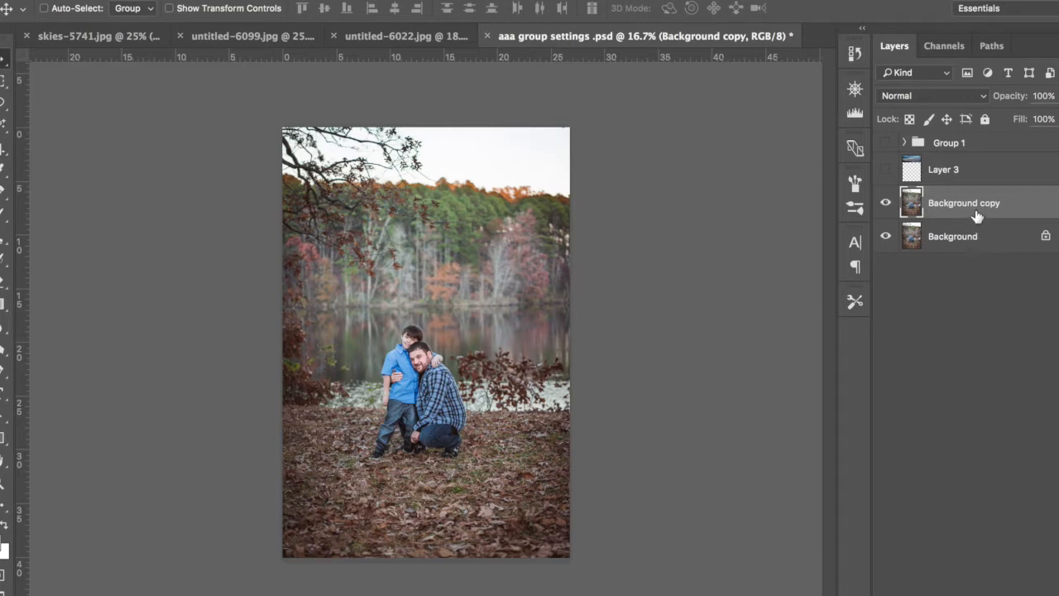
pyautogui.press('Delete')
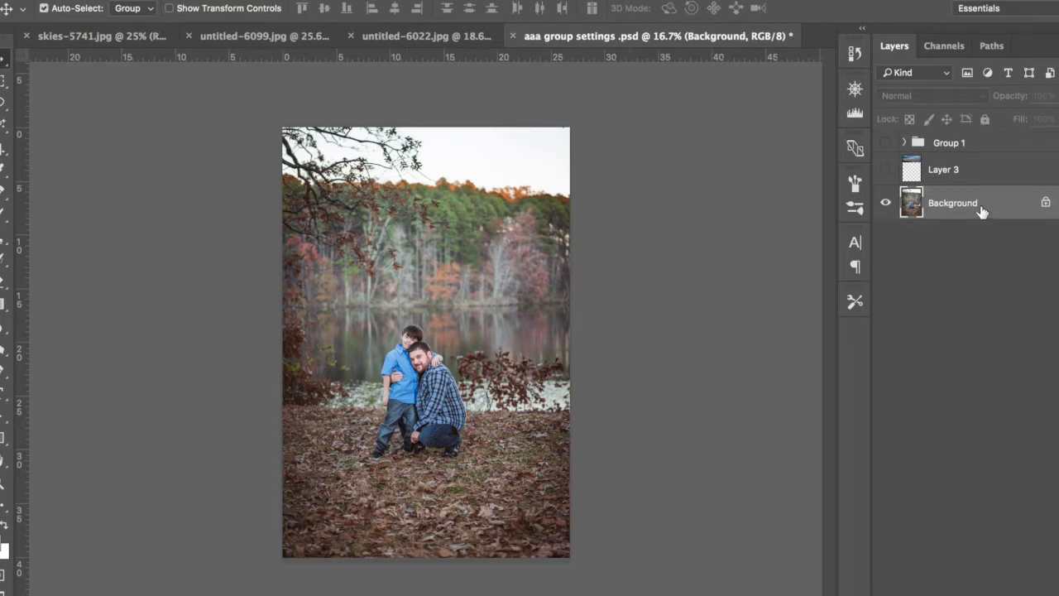
pyautogui.hotkey('ctrl', 'j')
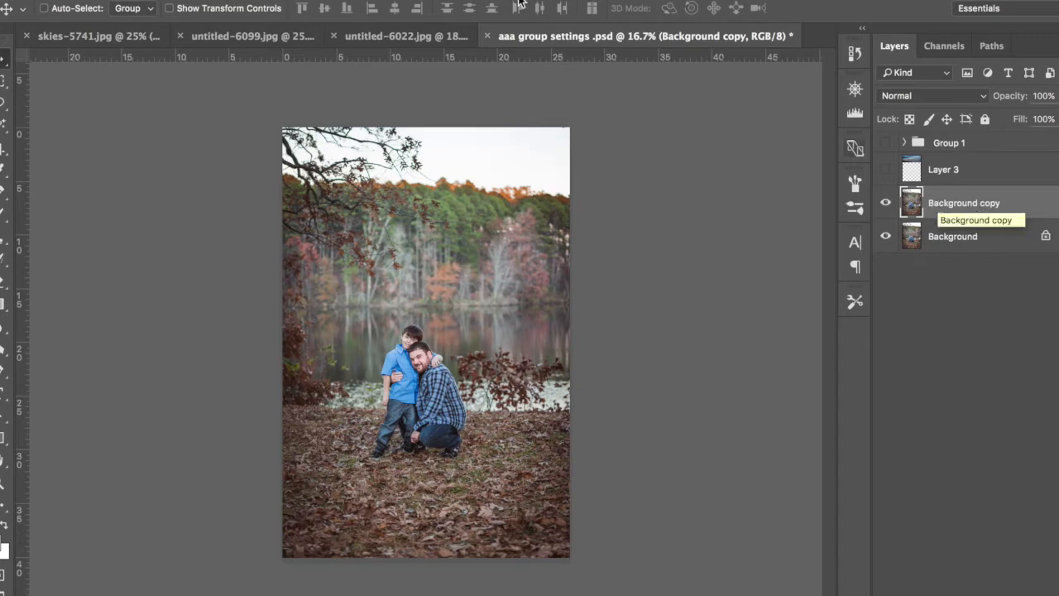
# Step: Make a Color Range selection on Background copy, sampling where the sky meets the trees, with Fuzziness set to 188
pyautogui.click(351, 0)
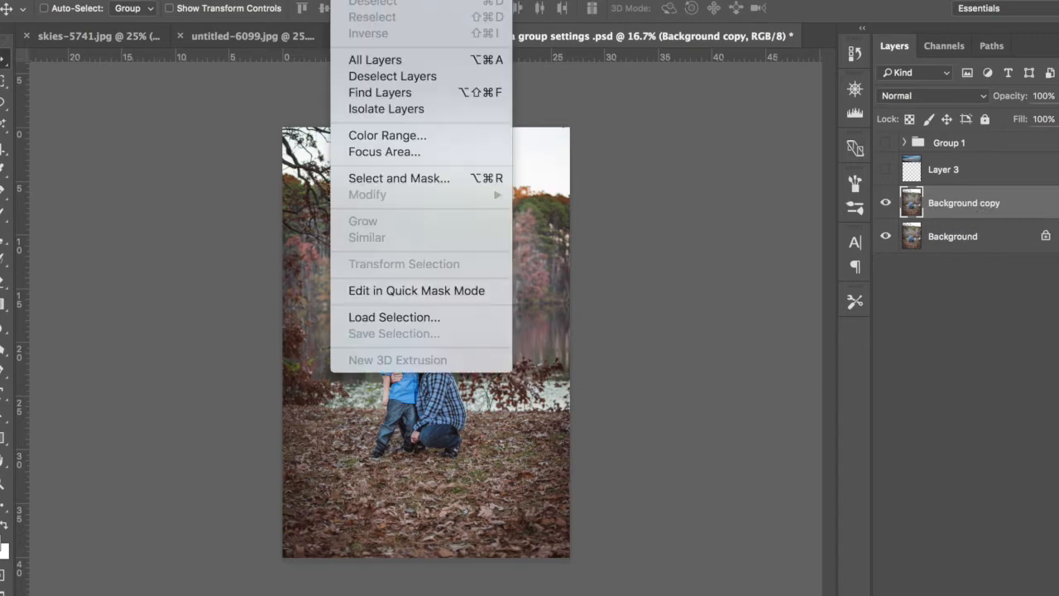
pyautogui.click(407, 136)
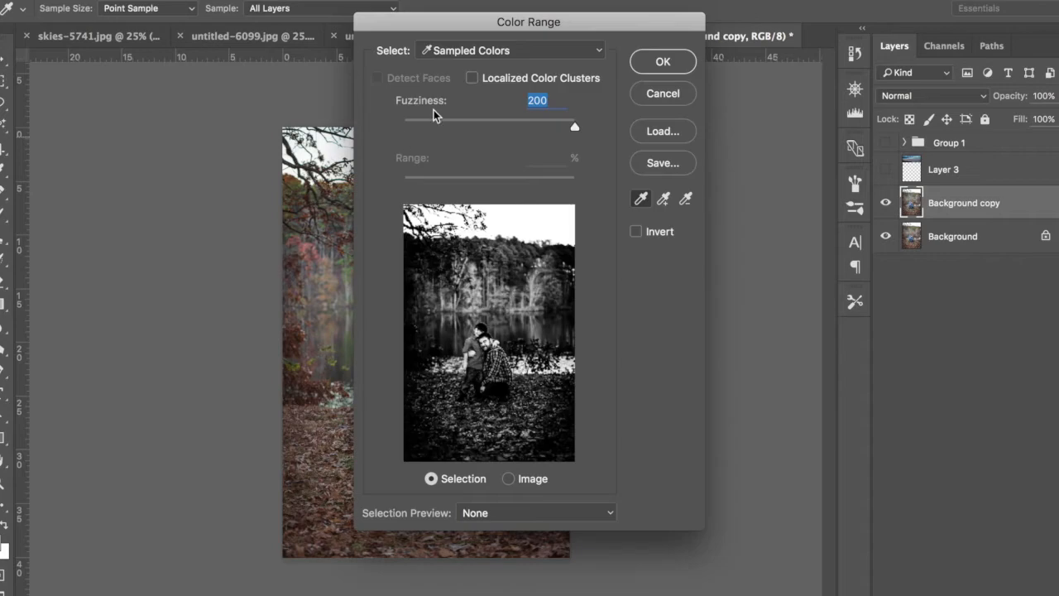
pyautogui.moveTo(515, 26); pyautogui.dragTo(827, 13)
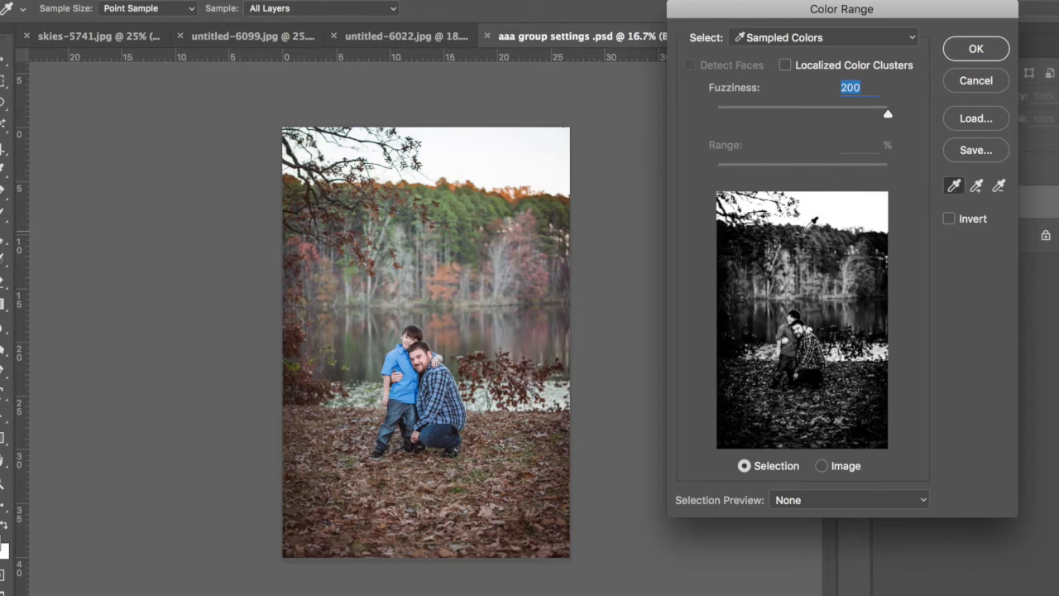
pyautogui.click(811, 220)
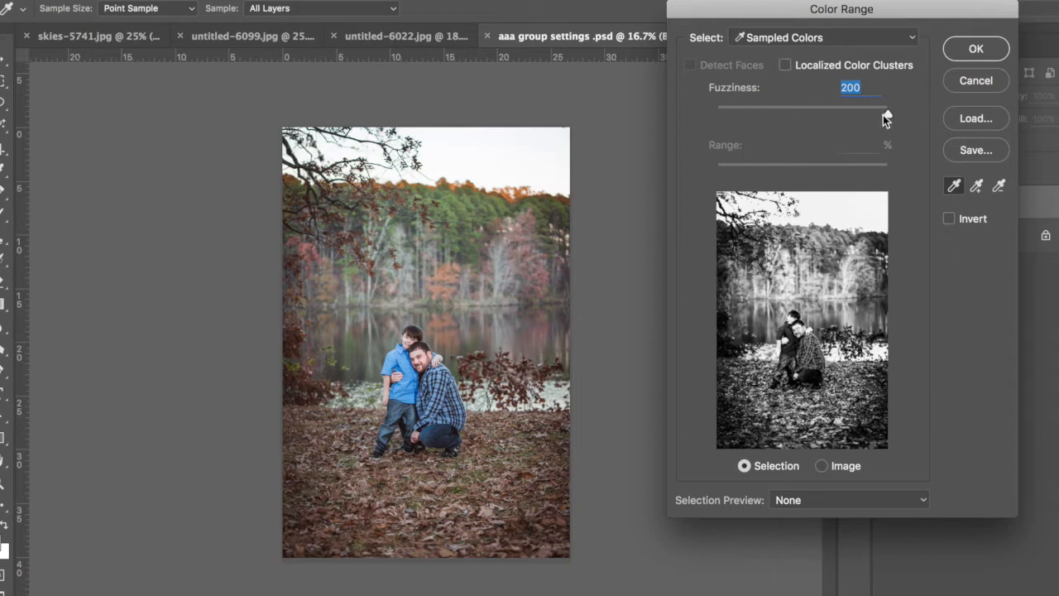
pyautogui.moveTo(883, 115)
pyautogui.mouseDown()
pyautogui.moveTo(737, 112)
pyautogui.moveTo(876, 135)
pyautogui.moveTo(830, 140)
pyautogui.moveTo(858, 113)
pyautogui.moveTo(878, 113)
pyautogui.mouseUp()
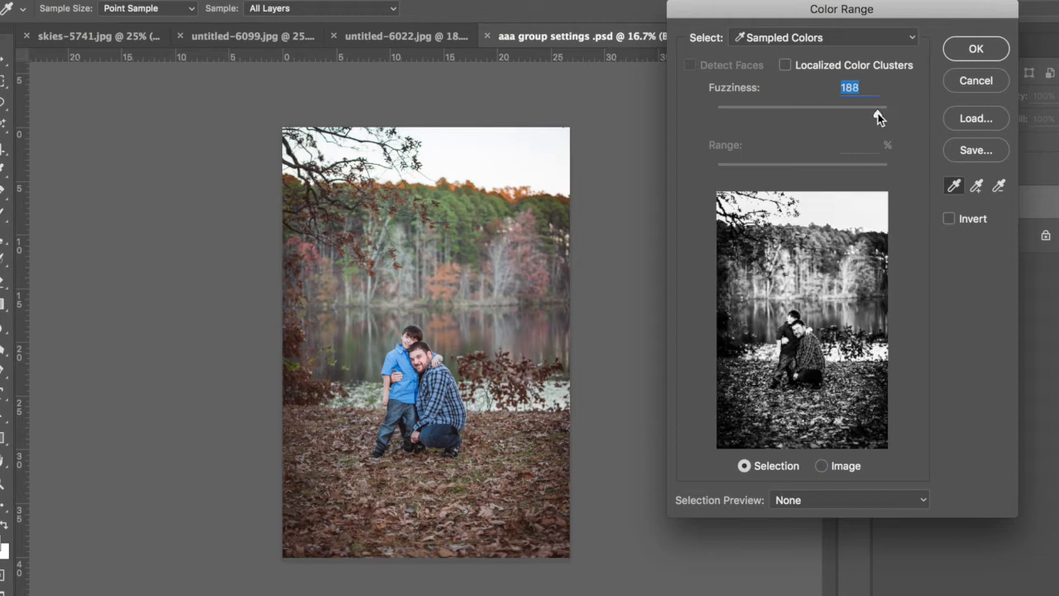
pyautogui.click(977, 49)
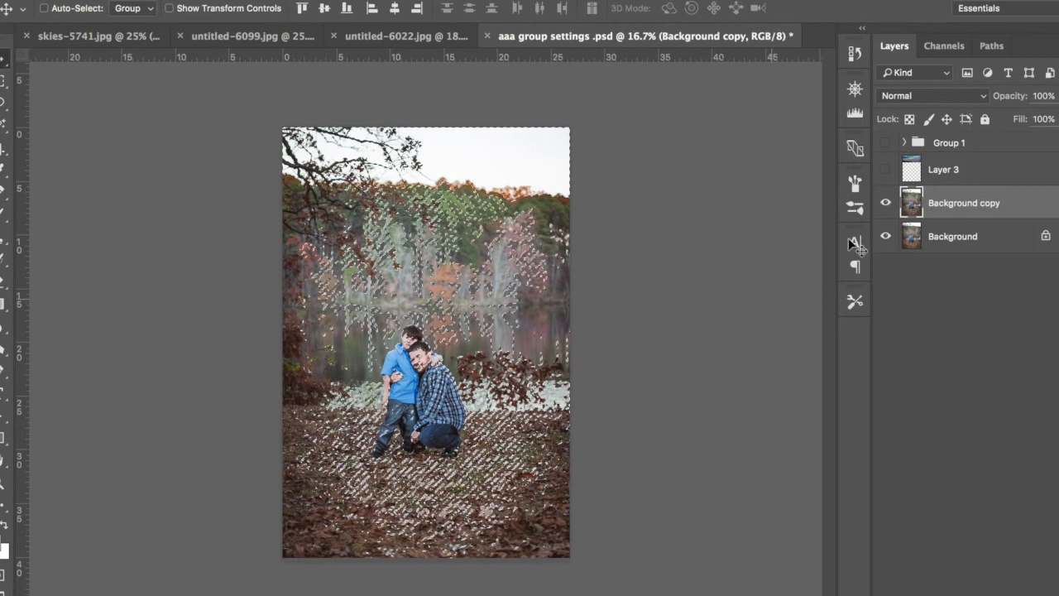
# Step: Show Layer 3 and copy its selected area onto a new layer above it
pyautogui.click(886, 170)
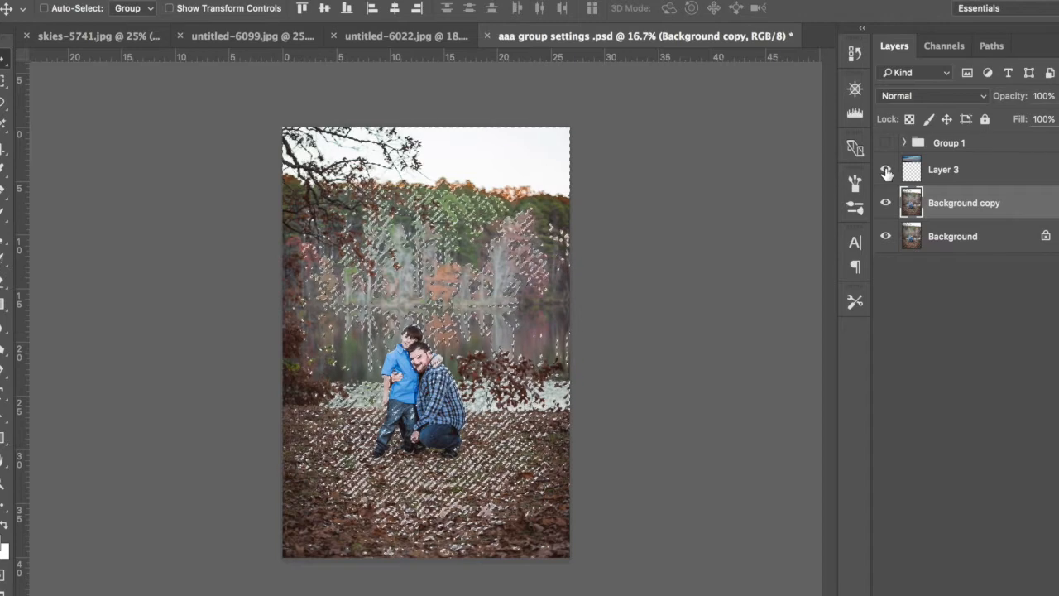
pyautogui.click(936, 172)
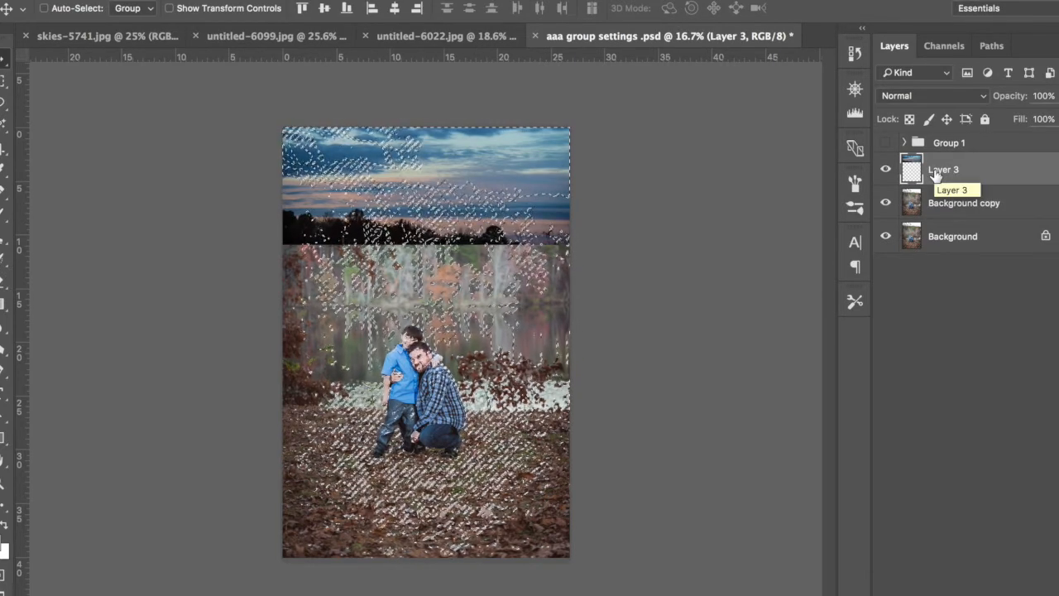
pyautogui.press('super+d')
pyautogui.press('super+shift+alt+n')
pyautogui.press('super+shift+alt+e')
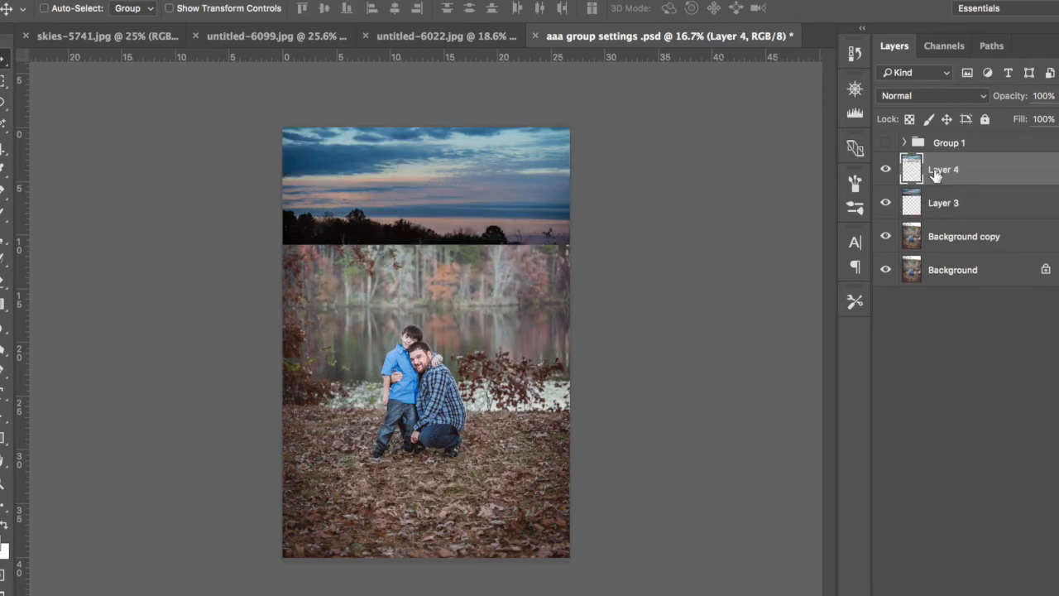
# Step: Compare the image with Layer 3 on and off, and leave Layer 3 hidden
pyautogui.click(887, 204)
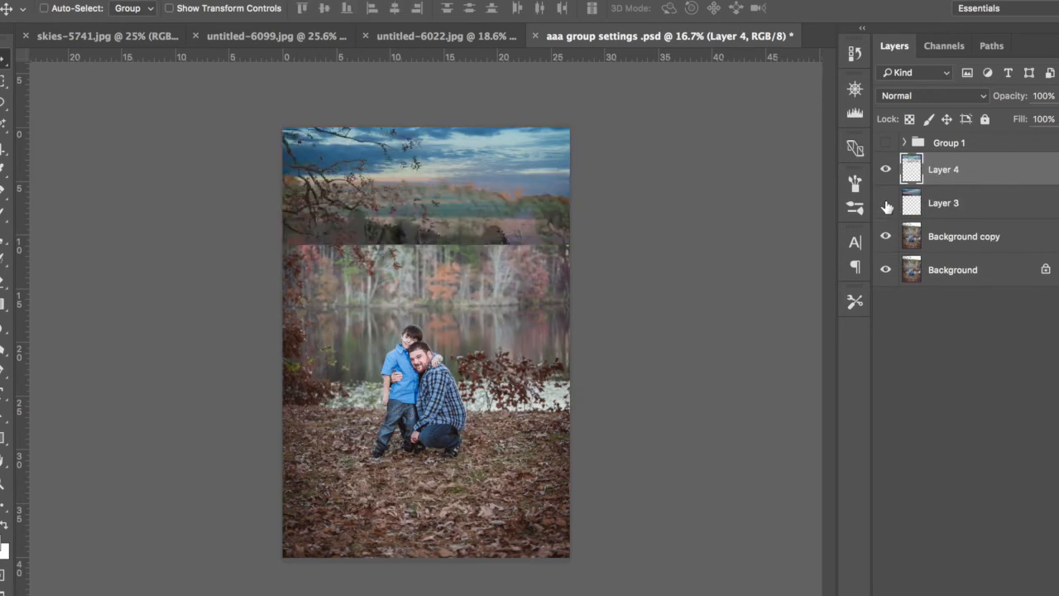
pyautogui.click(886, 205)
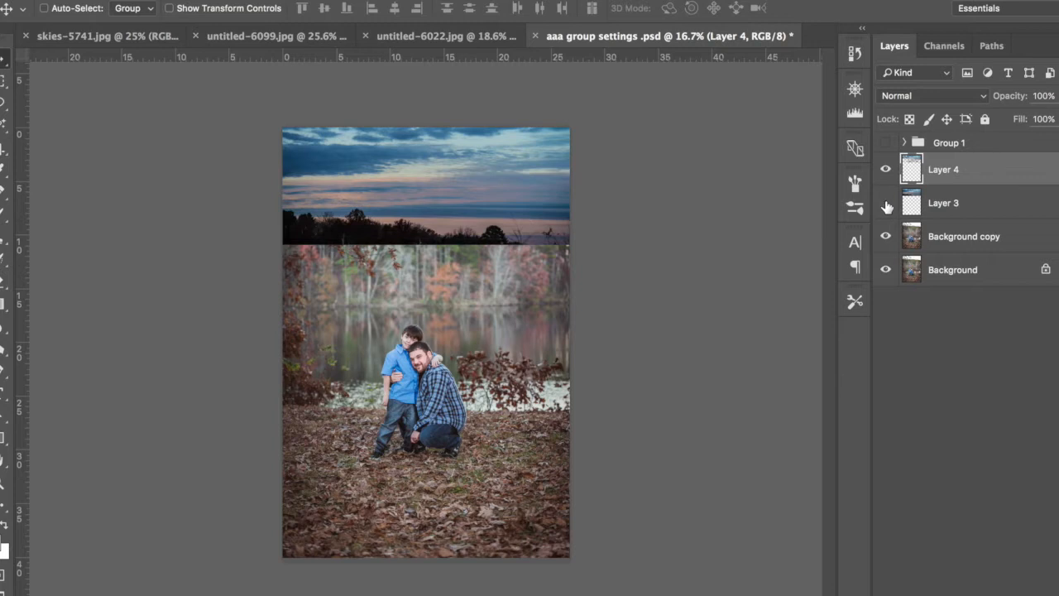
pyautogui.click(886, 205)
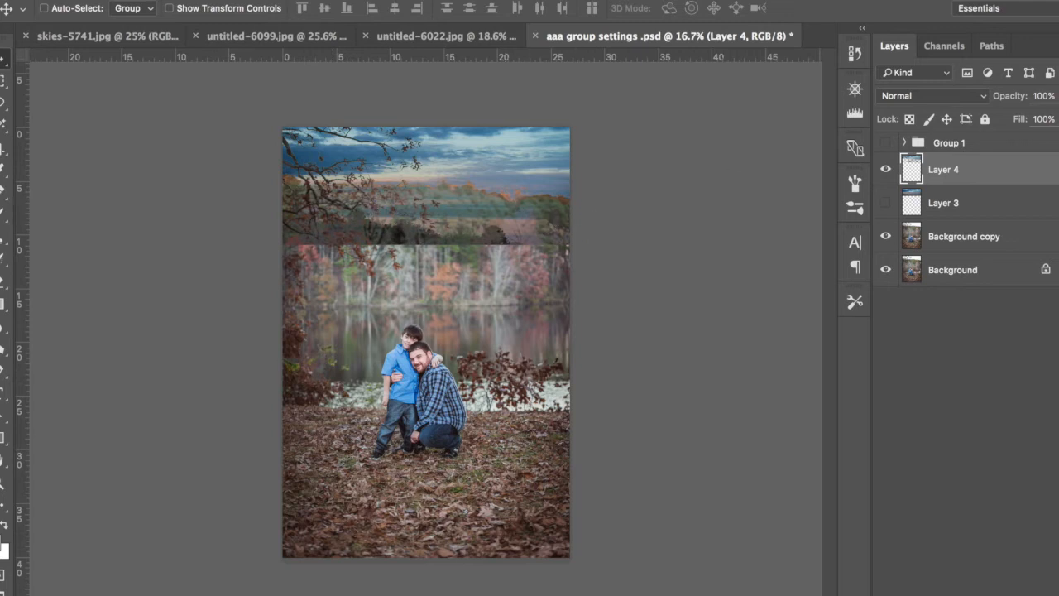
# Step: Set Layer 4 to 67% opacity with the Darken blend mode, and add a layer mask to it
pyautogui.moveTo(1023, 98); pyautogui.dragTo(995, 97)
pyautogui.click(948, 94)
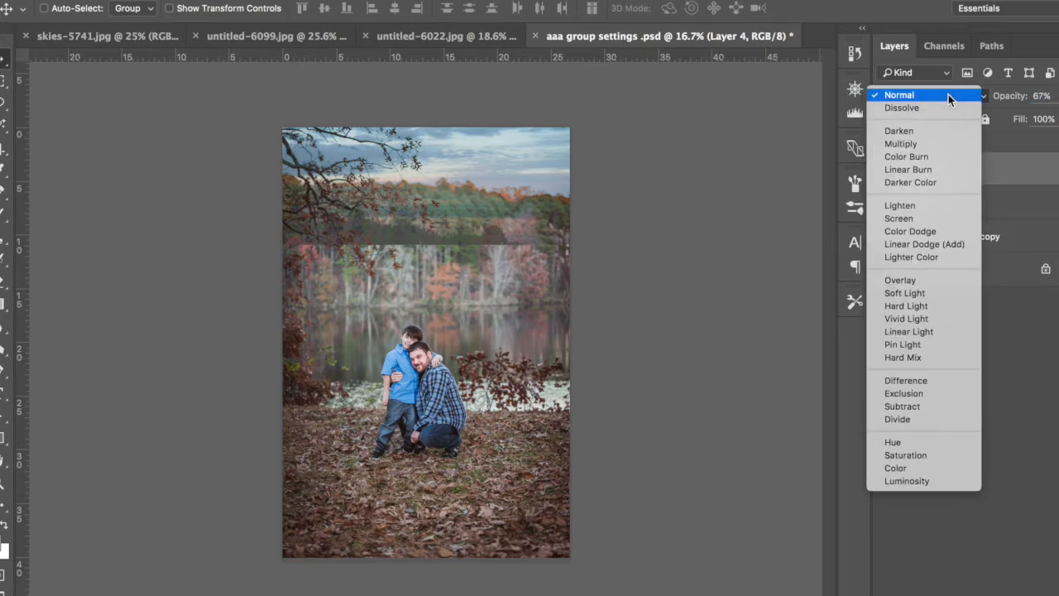
pyautogui.click(945, 131)
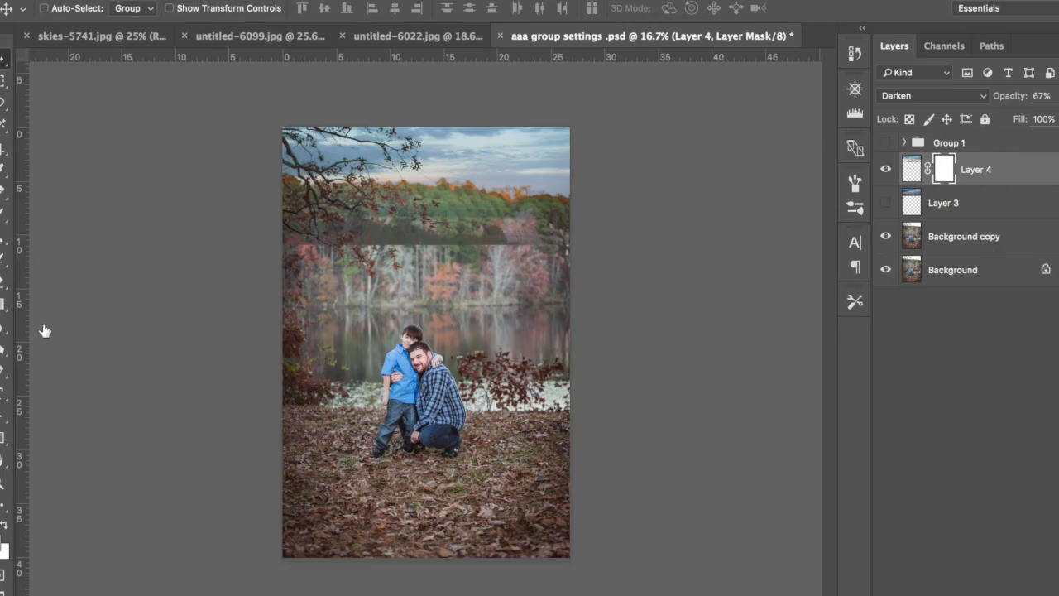
# Step: Activate the Gradient tool and open its current gradient for editing in the Gradient Editor
pyautogui.click(5, 304)
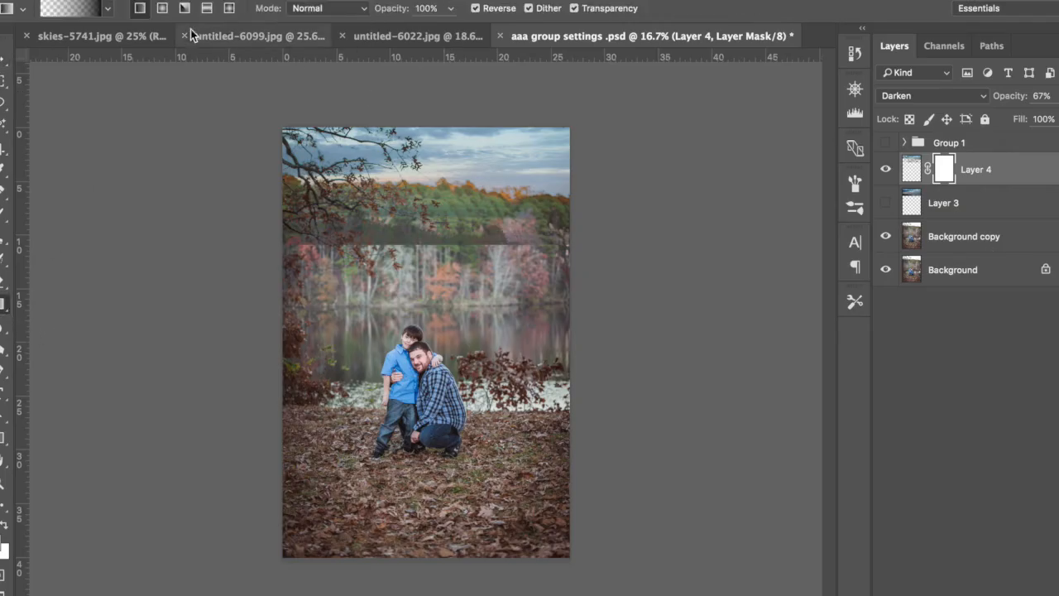
pyautogui.click(61, 11)
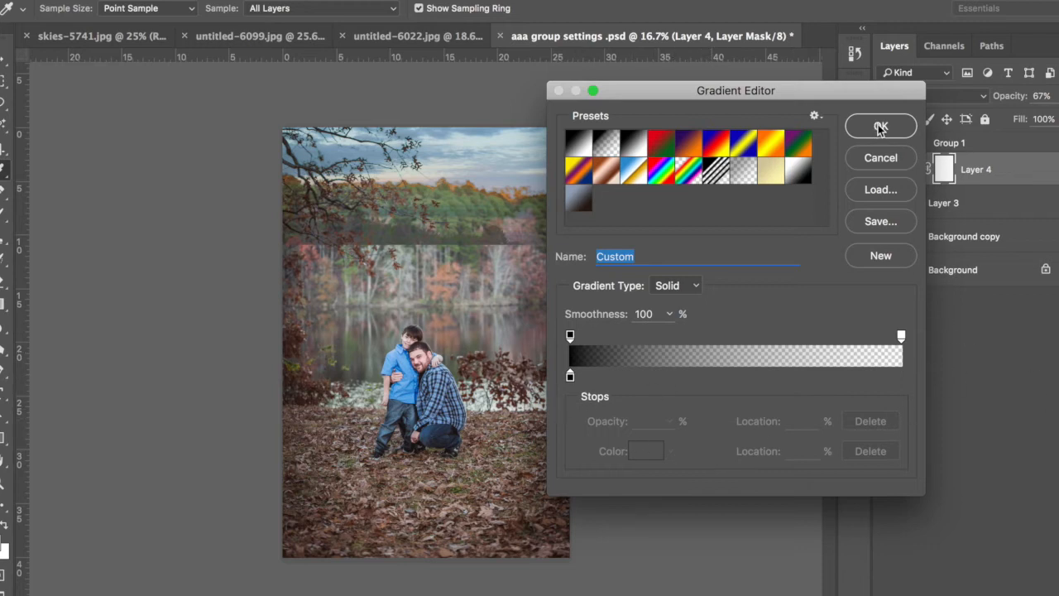
pyautogui.click(899, 377)
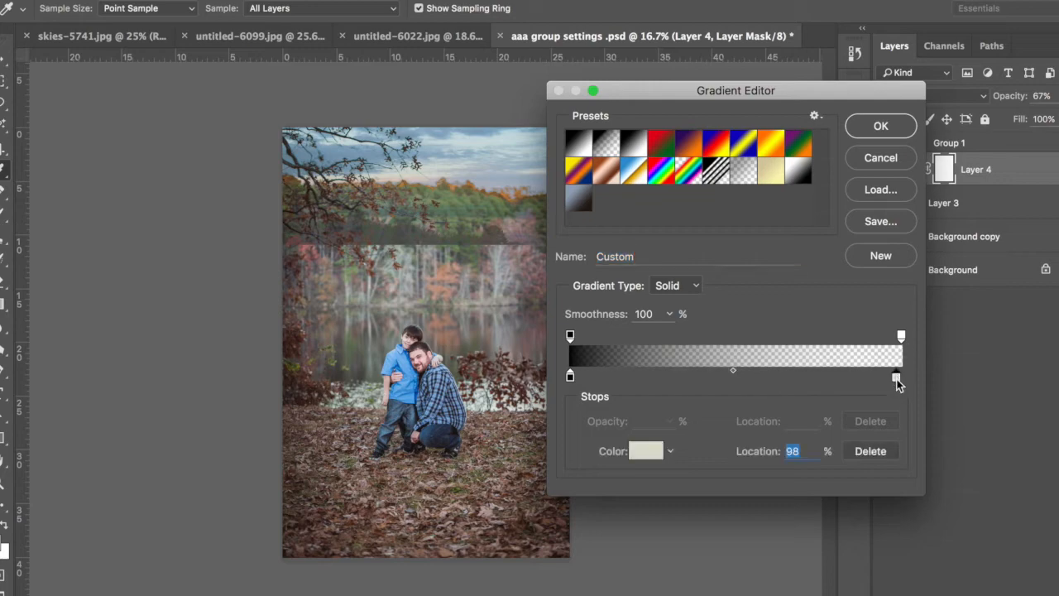
pyautogui.doubleClick(897, 378)
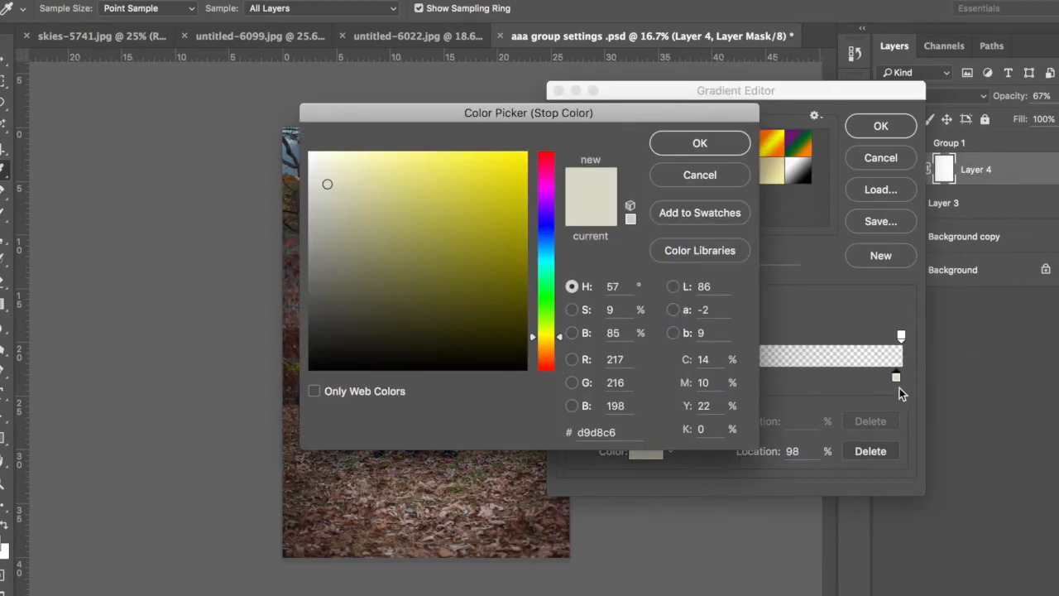
pyautogui.click(701, 142)
pyautogui.moveTo(898, 379); pyautogui.dragTo(916, 442)
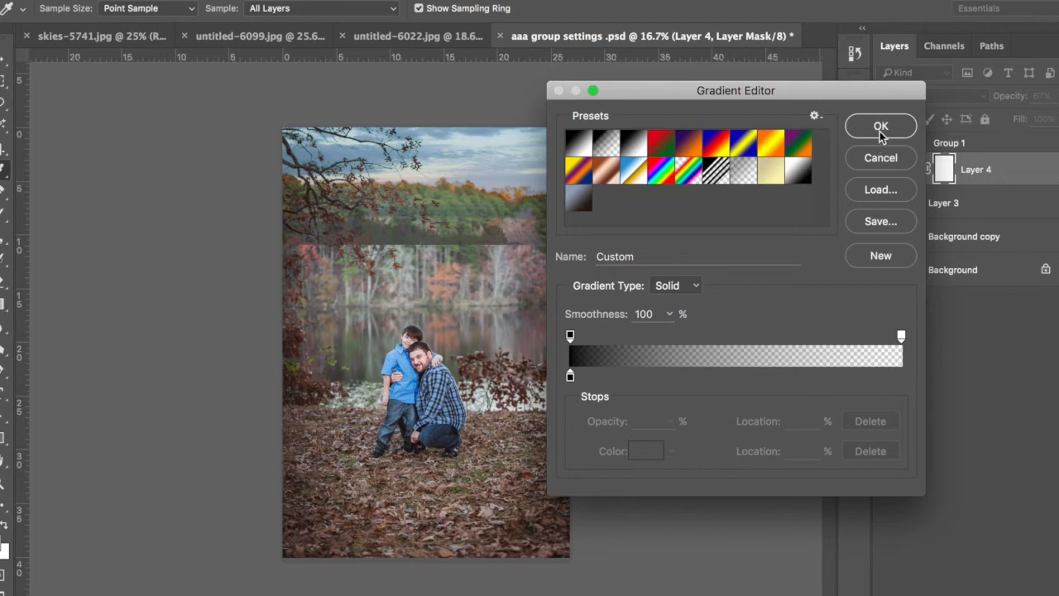
# Step: Accept the black-to-transparent gradient and draw it straight down Layer 4's mask, from the photo's upper edge to just below the treetops
pyautogui.click(879, 131)
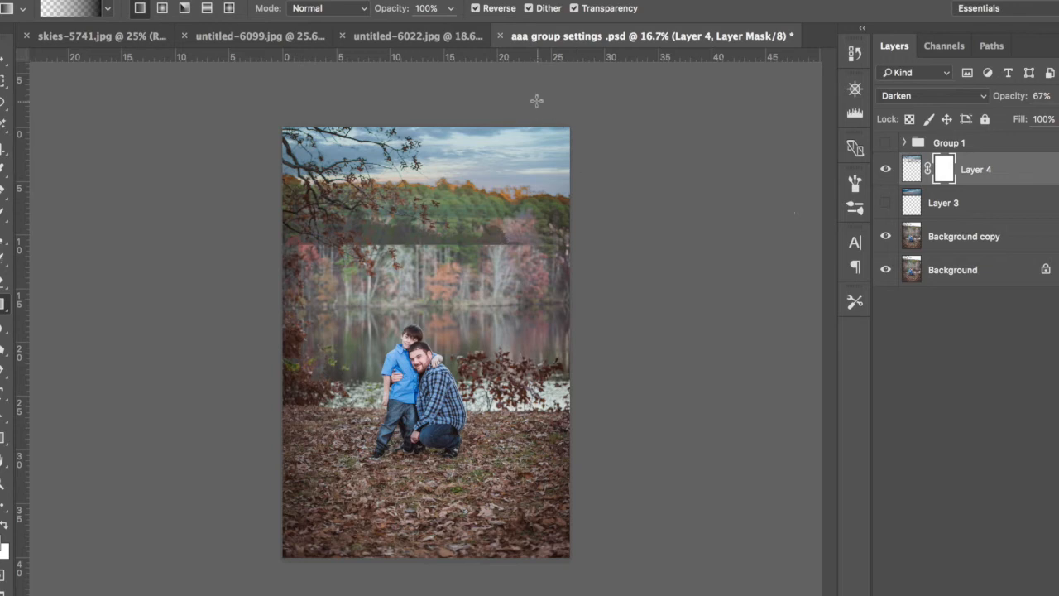
pyautogui.moveTo(437, 124); pyautogui.dragTo(439, 221)
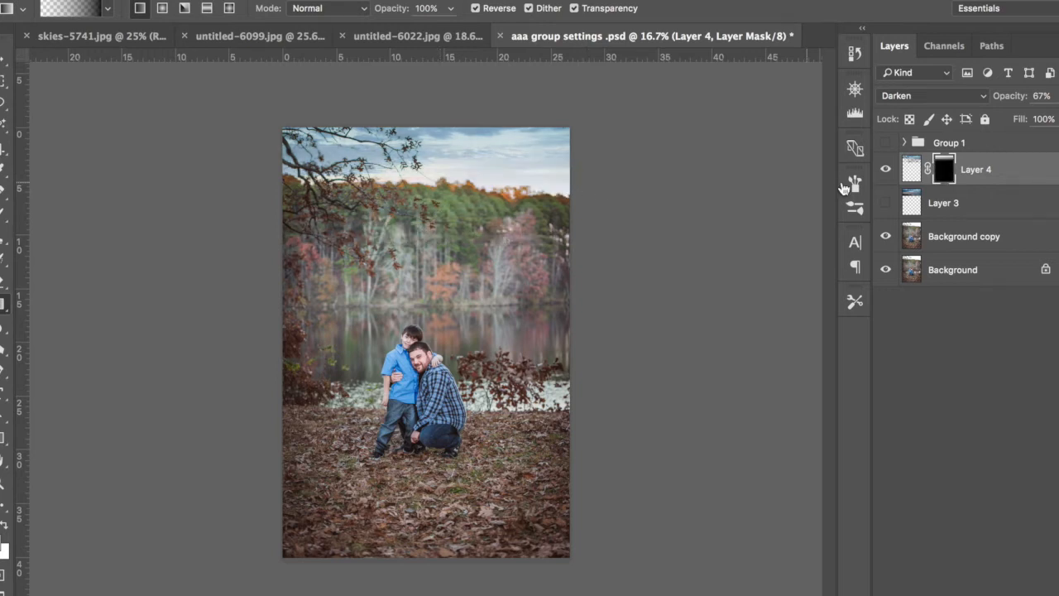
# Step: Compare the image with Layer 4 on and off, and leave Layer 4 visible
pyautogui.click(887, 172)
pyautogui.click(887, 171)
pyautogui.click(888, 171)
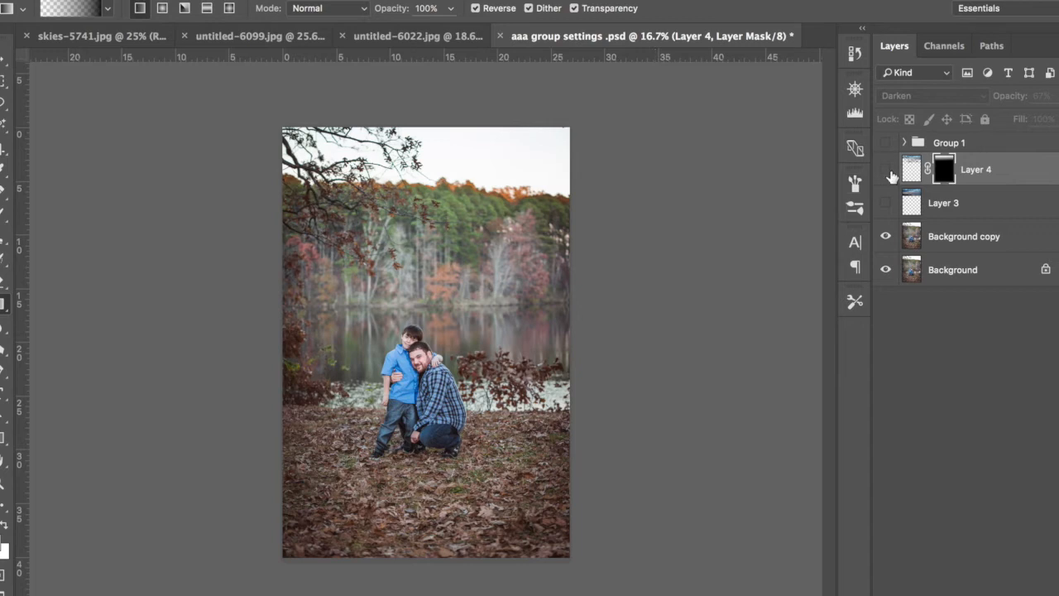
pyautogui.click(885, 171)
pyautogui.click(886, 171)
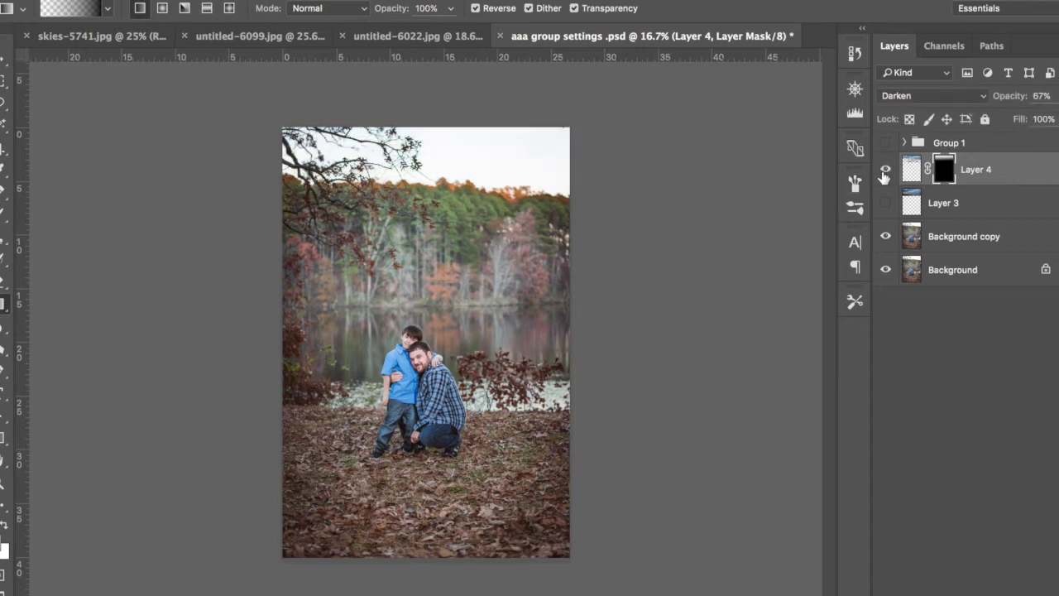
pyautogui.click(885, 172)
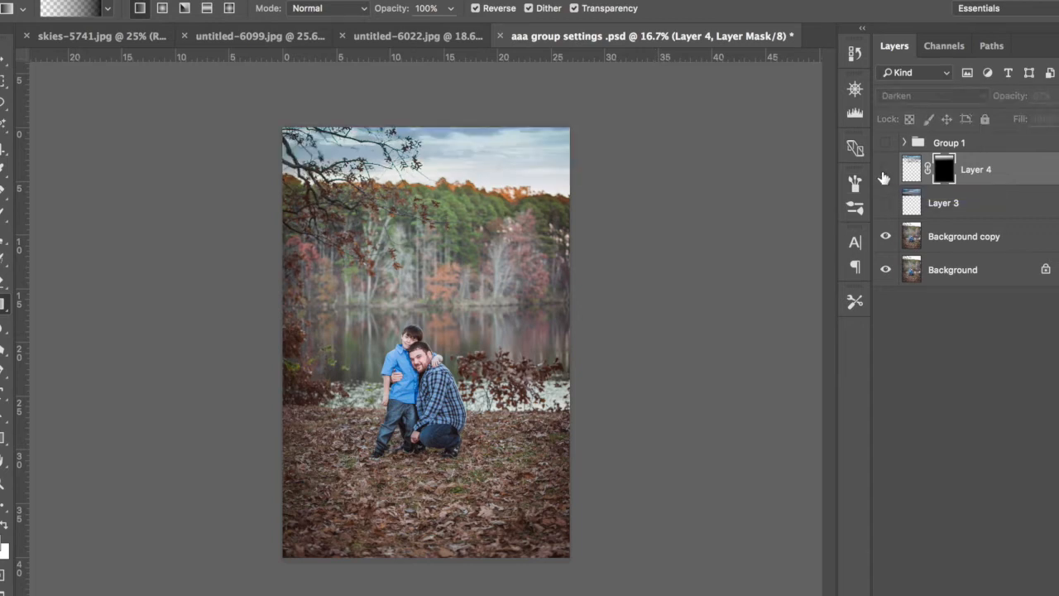
pyautogui.click(885, 172)
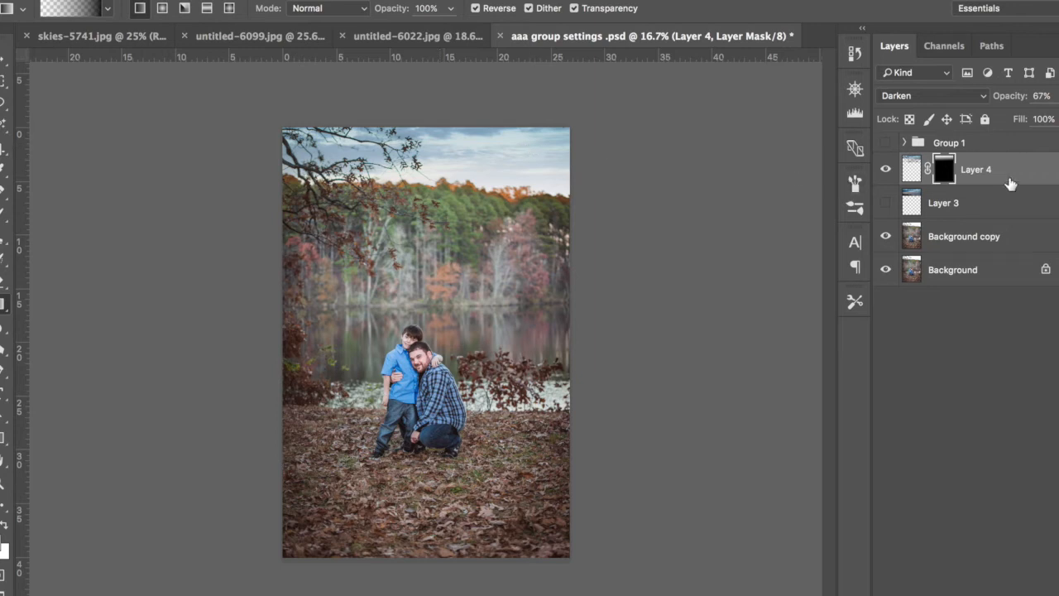
# Step: Target Layer 4's image instead of its mask and open the Gaussian Blur filter for it
pyautogui.hotkey('ctrl', '2')
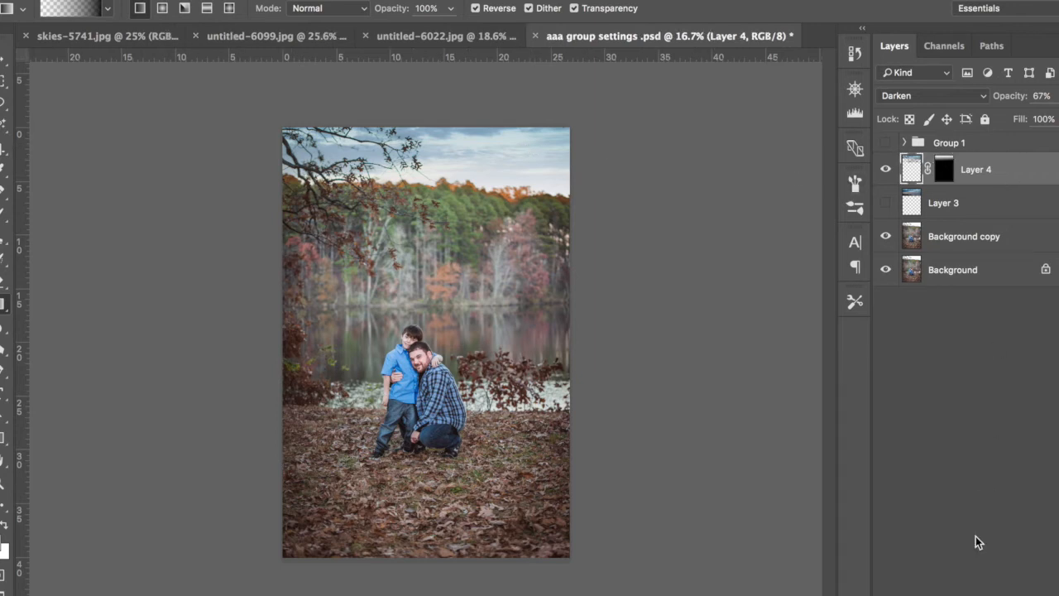
pyautogui.hotkey('ctrl', 'j')
pyautogui.hotkey('ctrl', 'z')
pyautogui.click(401, 0)
pyautogui.moveTo(455, 168)
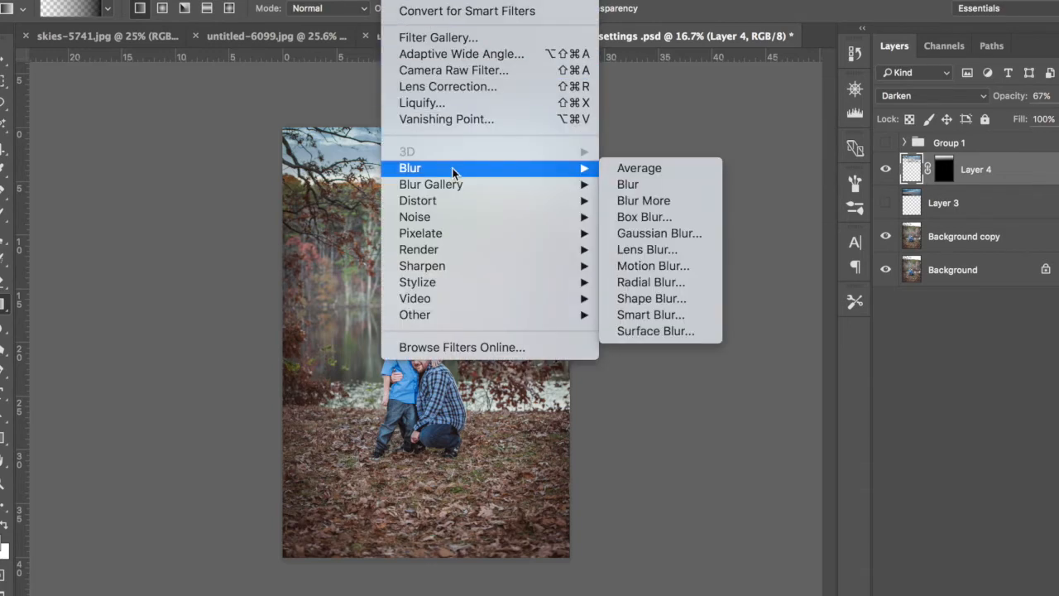
pyautogui.click(651, 233)
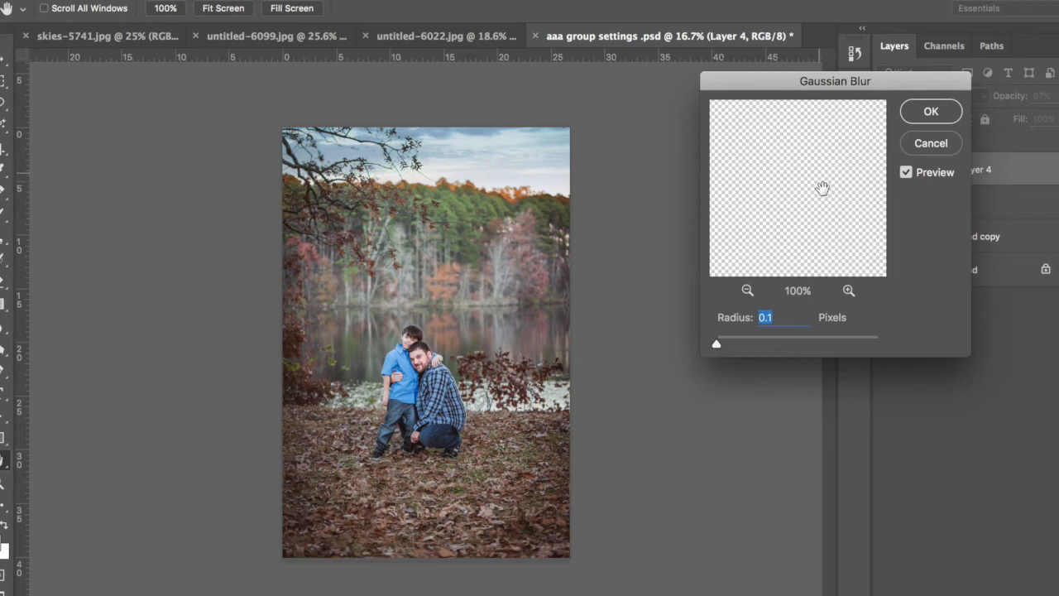
# Step: Try a strong blur on the sky, then apply the Gaussian Blur with a radius of about 13 pixels
pyautogui.moveTo(822, 188); pyautogui.dragTo(787, 229)
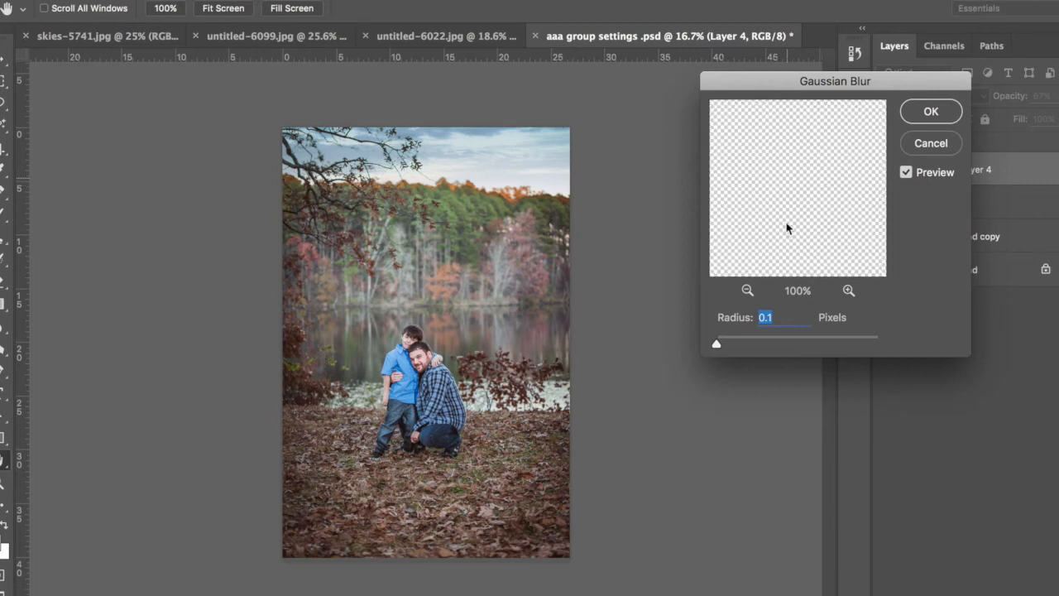
pyautogui.moveTo(794, 507); pyautogui.dragTo(868, 279)
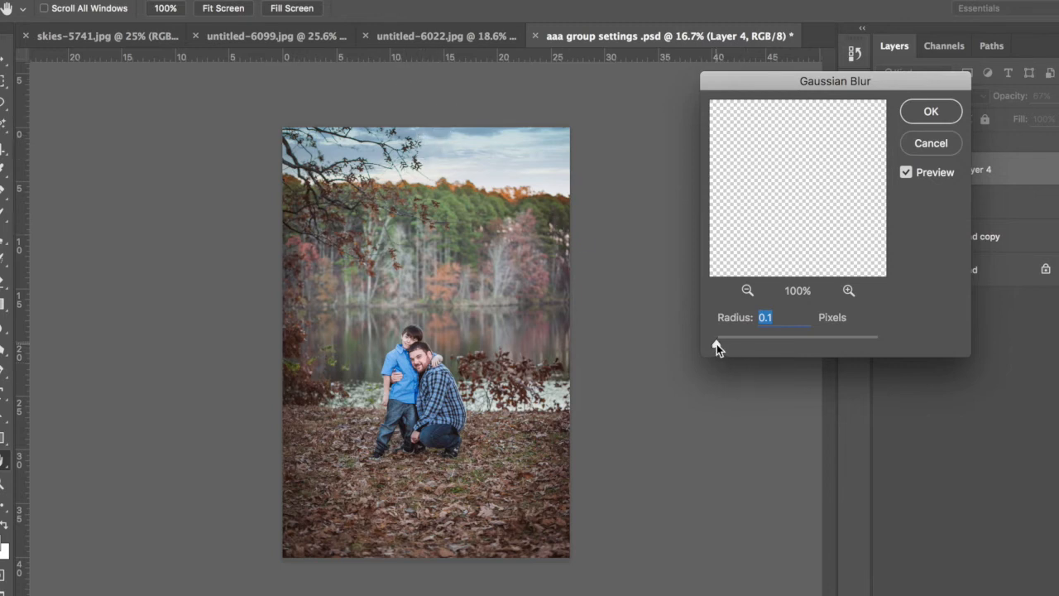
pyautogui.moveTo(717, 344); pyautogui.dragTo(762, 345)
pyautogui.moveTo(790, 344); pyautogui.dragTo(836, 342)
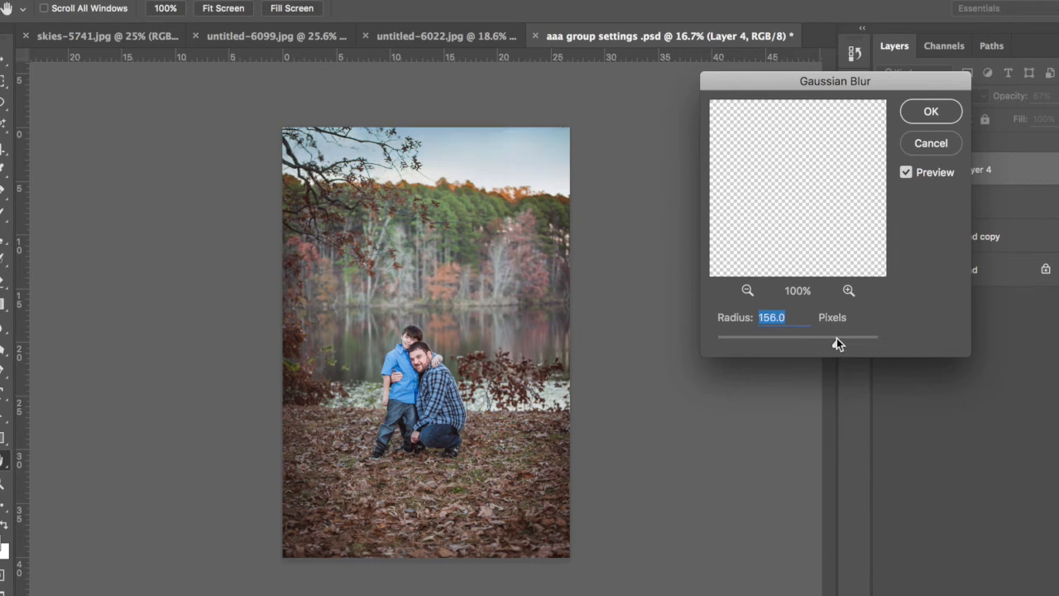
pyautogui.moveTo(835, 338); pyautogui.dragTo(793, 340)
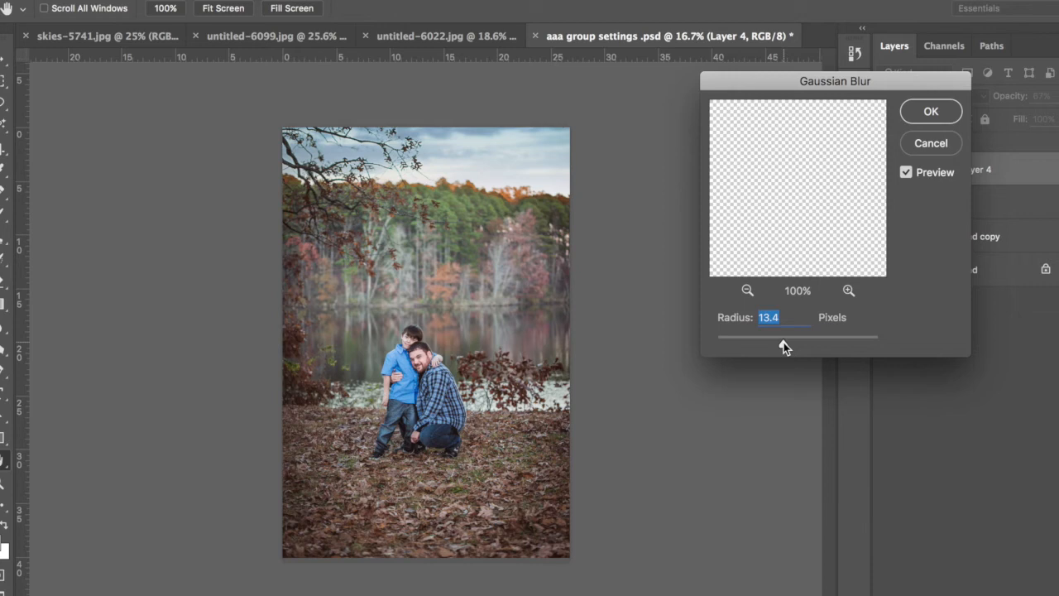
pyautogui.moveTo(783, 347); pyautogui.dragTo(786, 348)
pyautogui.click(933, 112)
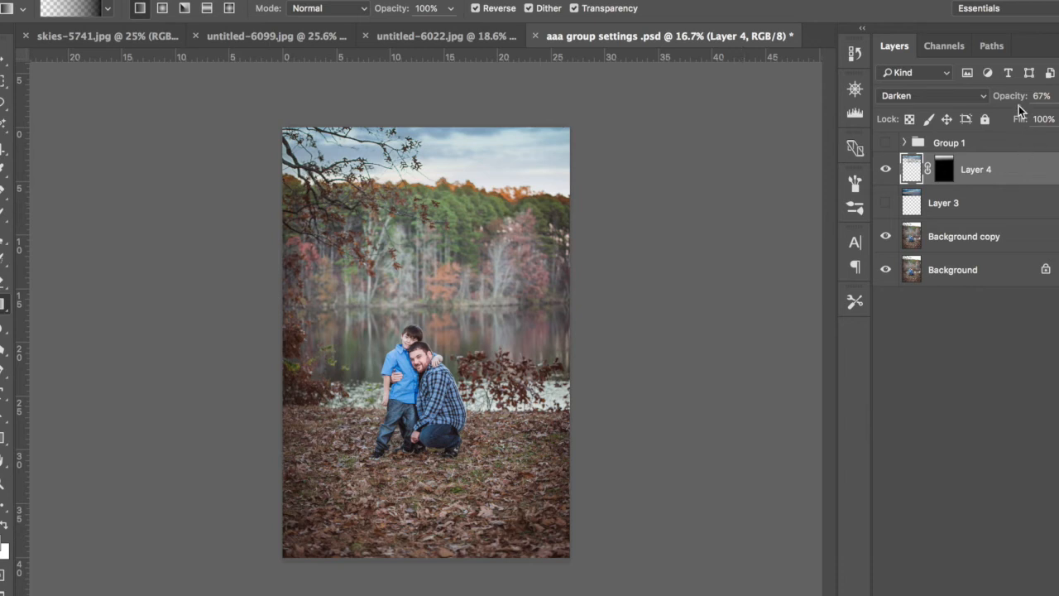
# Step: Try Layer 4 at 44% opacity and compare the image with the layer on and off
pyautogui.moveTo(1012, 98); pyautogui.dragTo(996, 97)
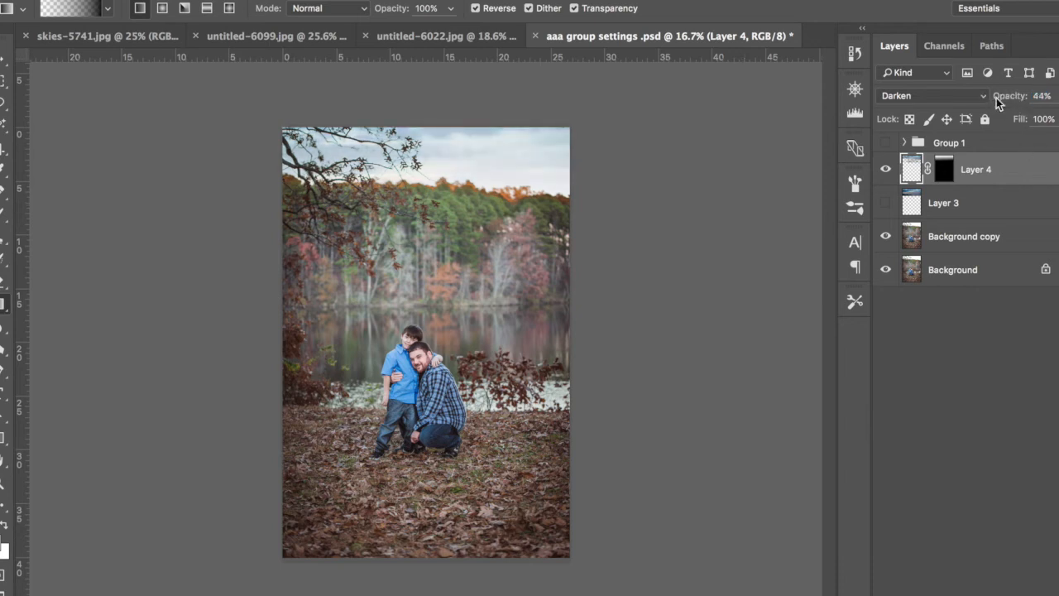
pyautogui.click(886, 169)
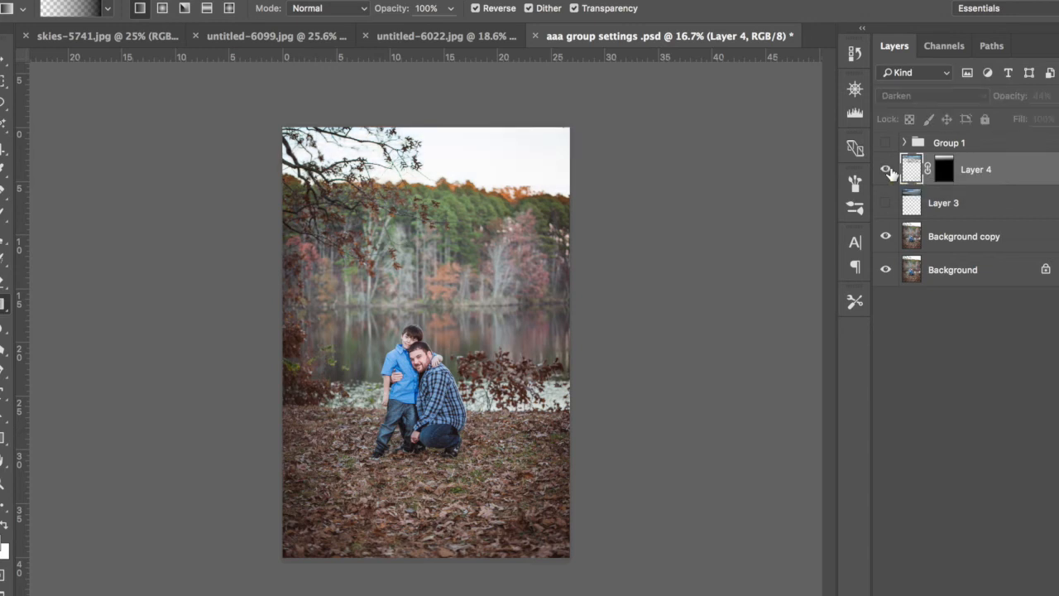
pyautogui.click(887, 169)
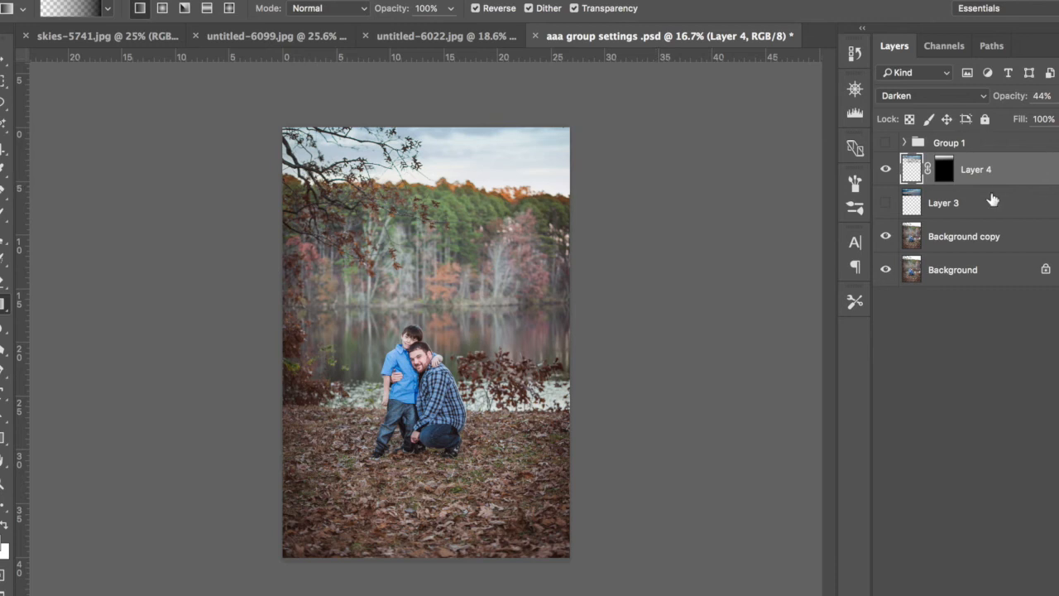
pyautogui.click(886, 170)
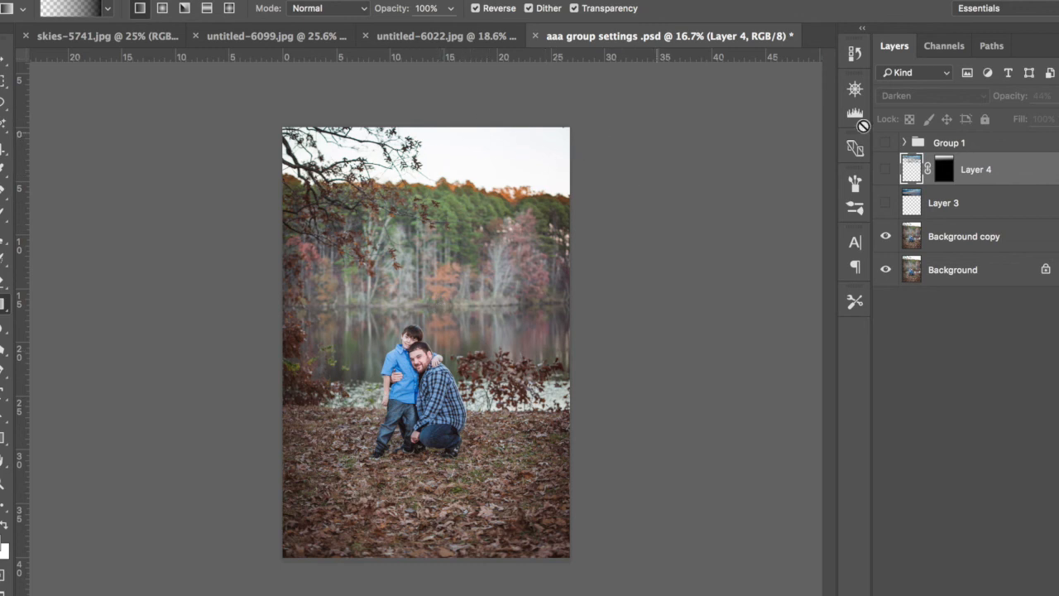
pyautogui.click(886, 170)
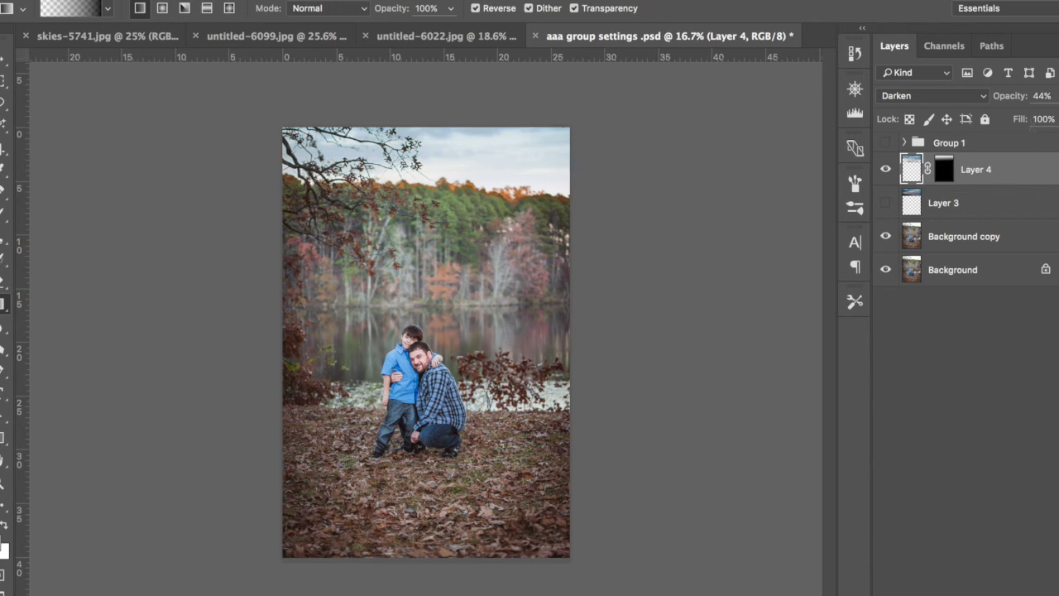
# Step: Try Layer 4 at 100% opacity, then set its opacity to 28%
pyautogui.moveTo(1026, 101); pyautogui.dragTo(1055, 100)
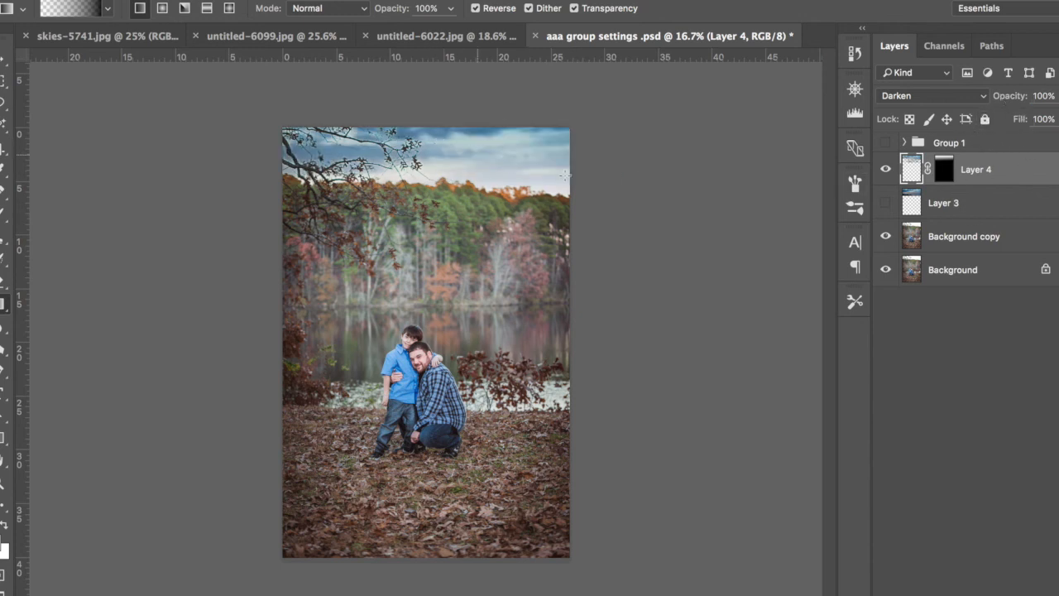
pyautogui.moveTo(991, 98); pyautogui.dragTo(944, 95)
pyautogui.moveTo(949, 96); pyautogui.dragTo(945, 96)
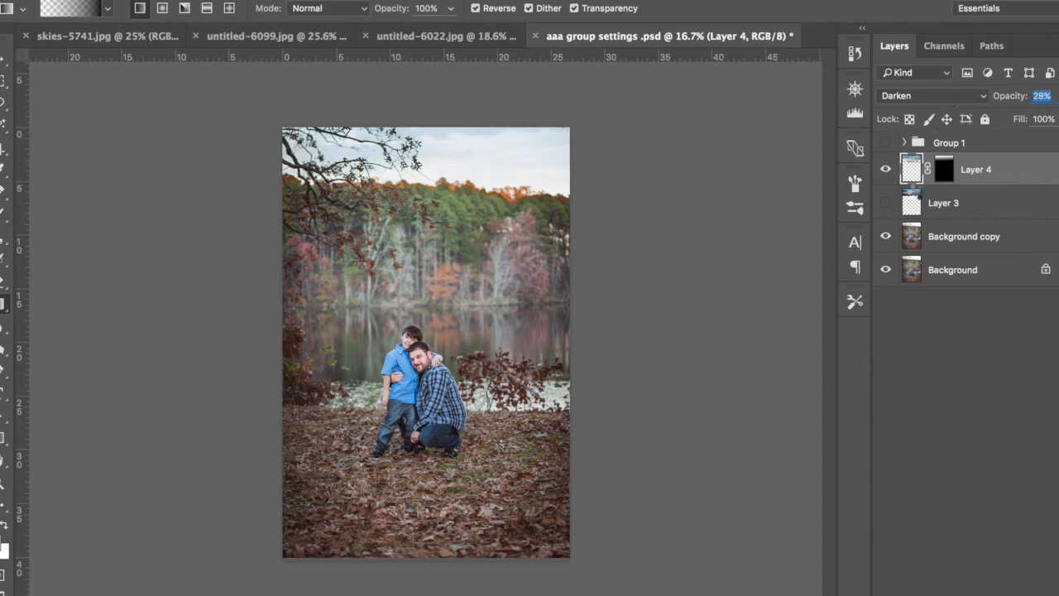
pyautogui.click(915, 177)
pyautogui.press('super+plus')
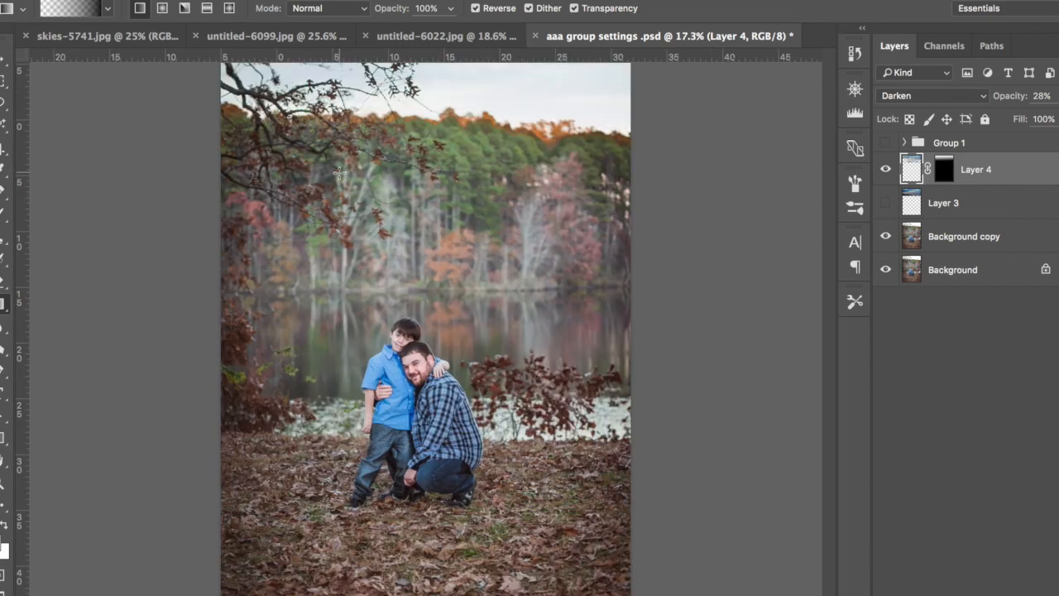
pyautogui.scroll(1, 633, 188)
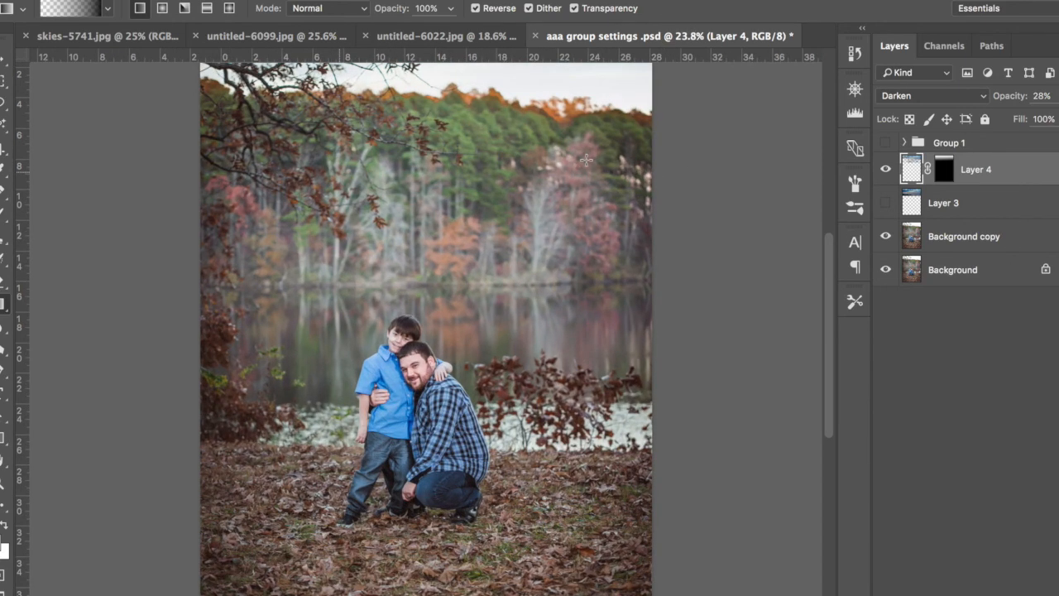
pyautogui.scroll(5, 587, 159)
pyautogui.scroll(-5, 616, 230)
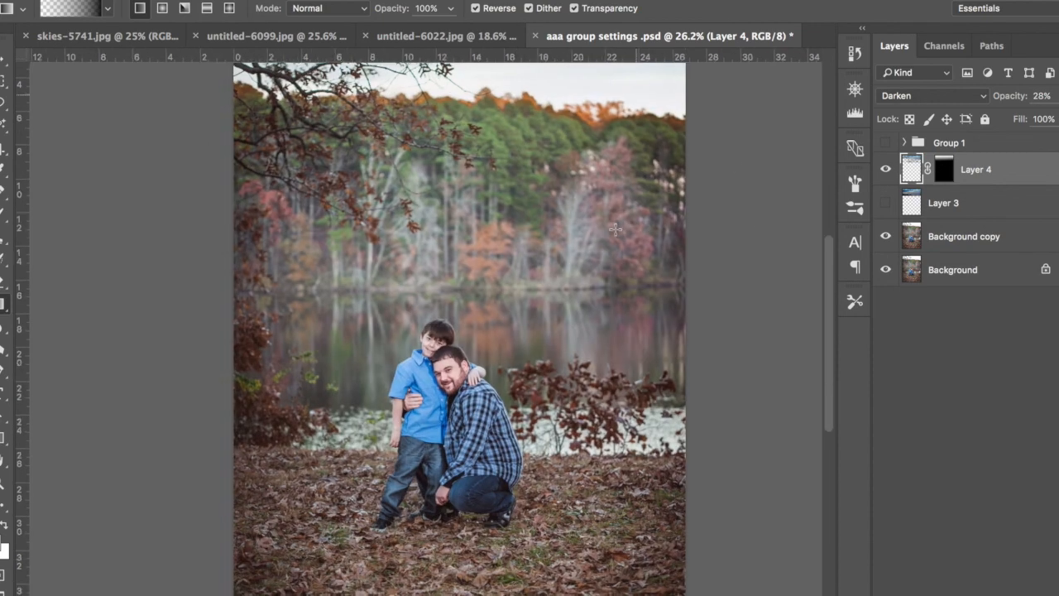
pyautogui.press('super+minus')
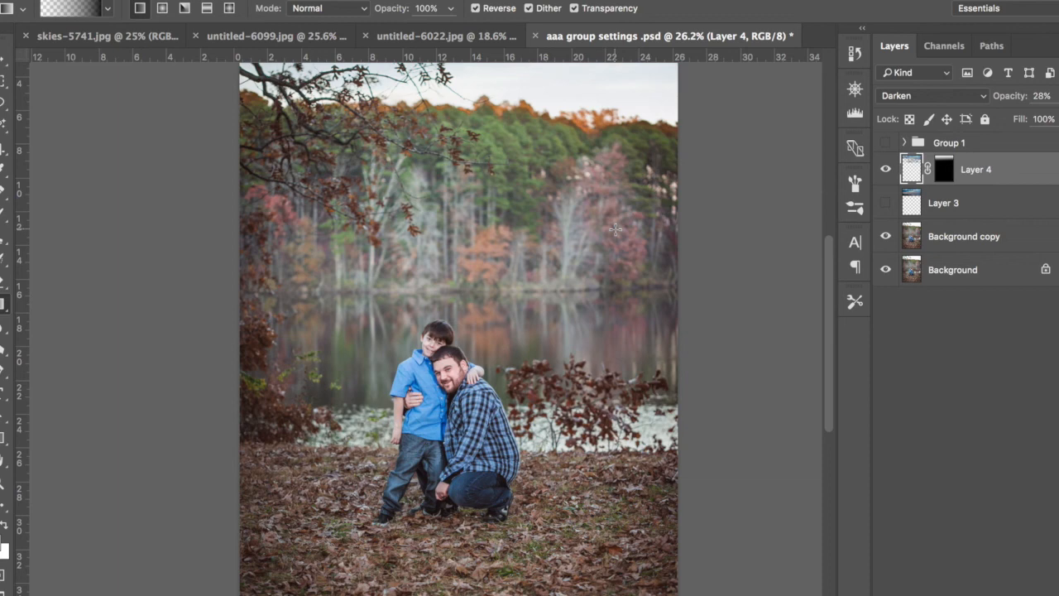